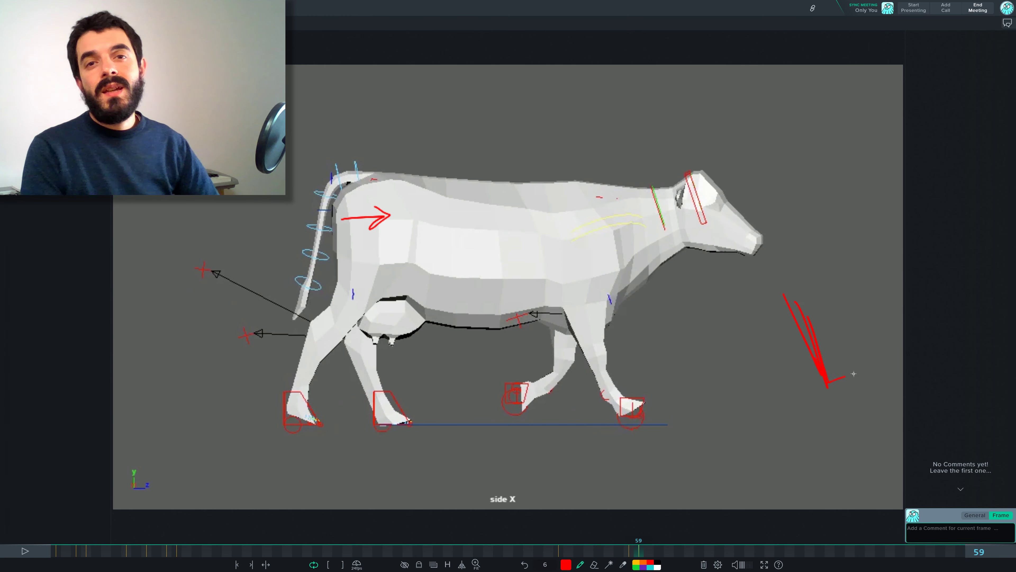
# Switch the pen colour to green and jump to frame 3 of the cow walk
pyautogui.click(636, 562)
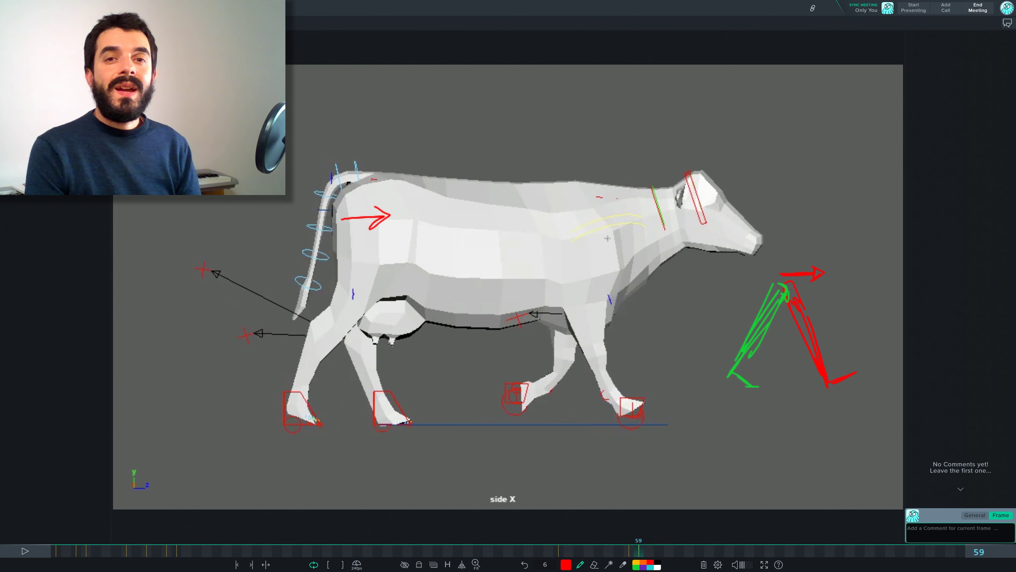
pyautogui.click(53, 541)
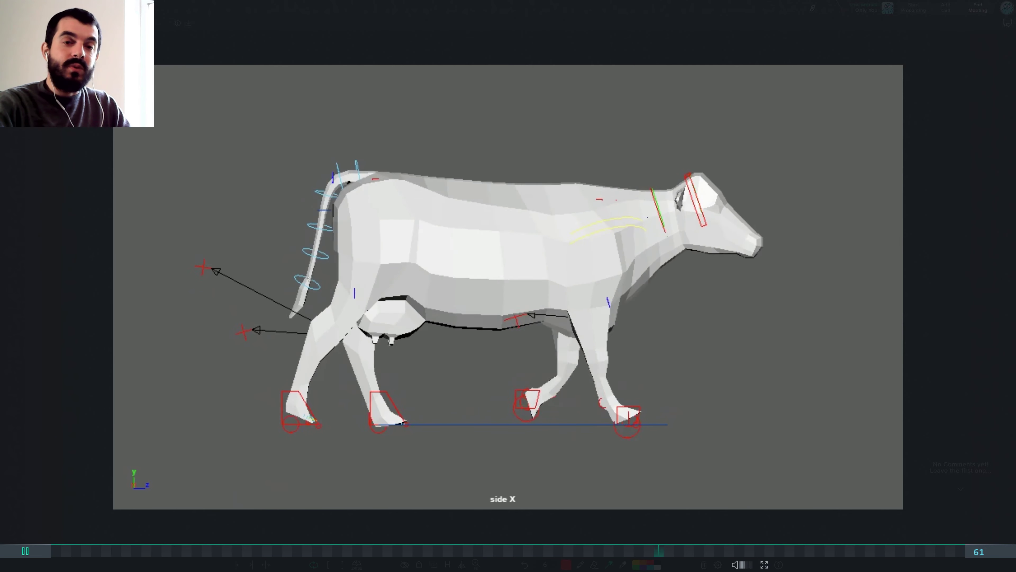
# On frame 13, box the front legs in red and loop a red mark around the hind legs
pyautogui.press('space')
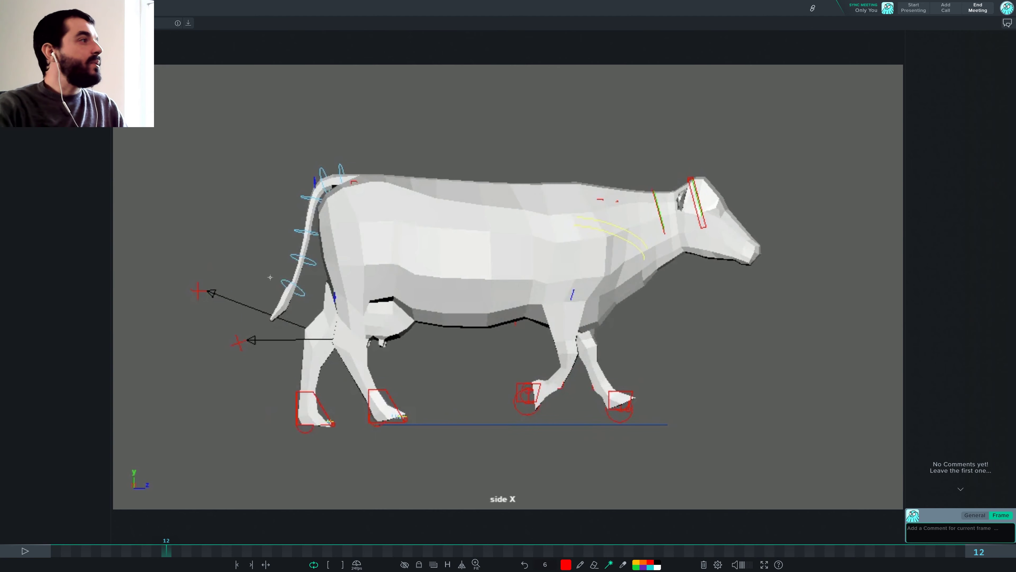
pyautogui.press('Right')
pyautogui.press('Right')
pyautogui.press('Right')
pyautogui.press('Right')
pyautogui.press('Right')
pyautogui.press('Right')
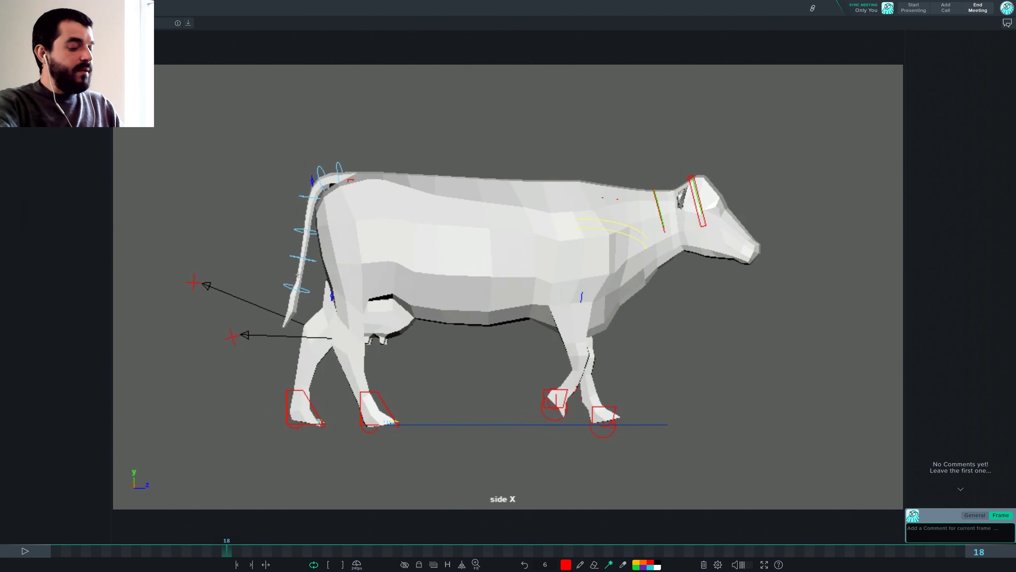
pyautogui.press('space')
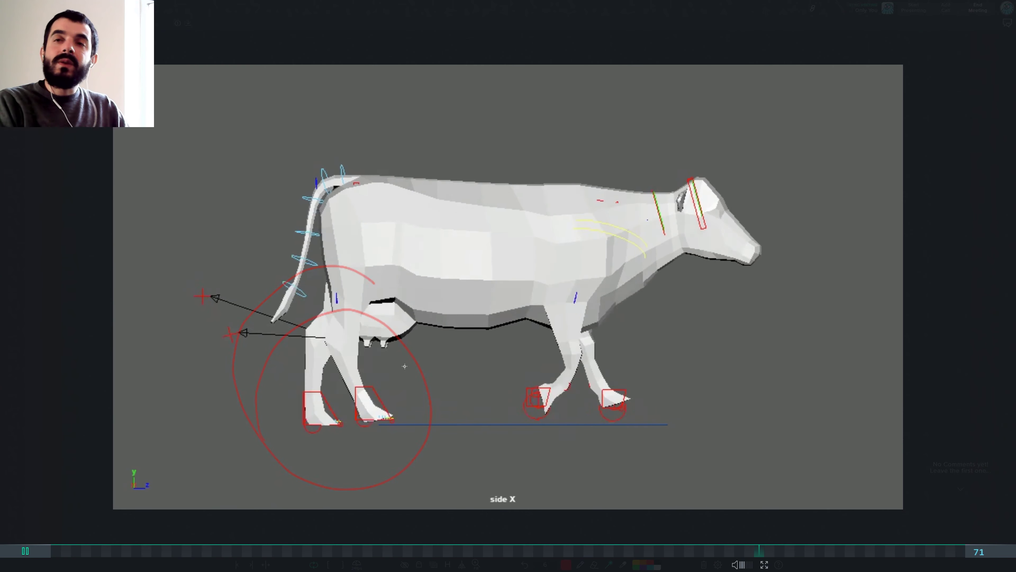
pyautogui.press('space')
pyautogui.press('Right')
pyautogui.press('Right')
pyautogui.press('Right')
pyautogui.press('Right')
pyautogui.press('Right')
pyautogui.press('Right')
pyautogui.press('Right')
pyautogui.press('Right')
pyautogui.press('Right')
pyautogui.press('Right')
pyautogui.press('Right')
pyautogui.press('Right')
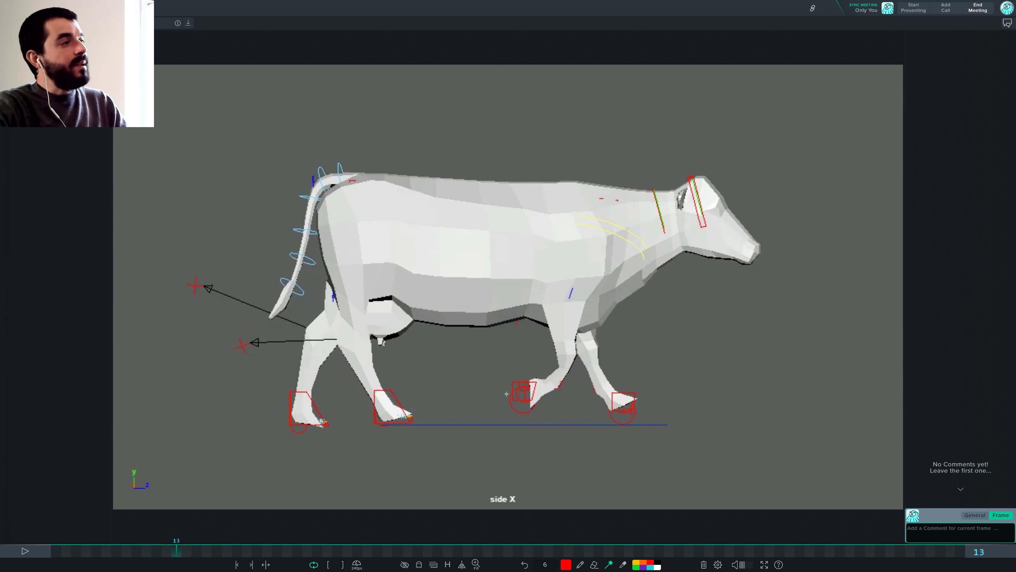
pyautogui.moveTo(508, 343)
pyautogui.mouseDown()
pyautogui.moveTo(646, 345)
pyautogui.moveTo(654, 378)
pyautogui.mouseUp()
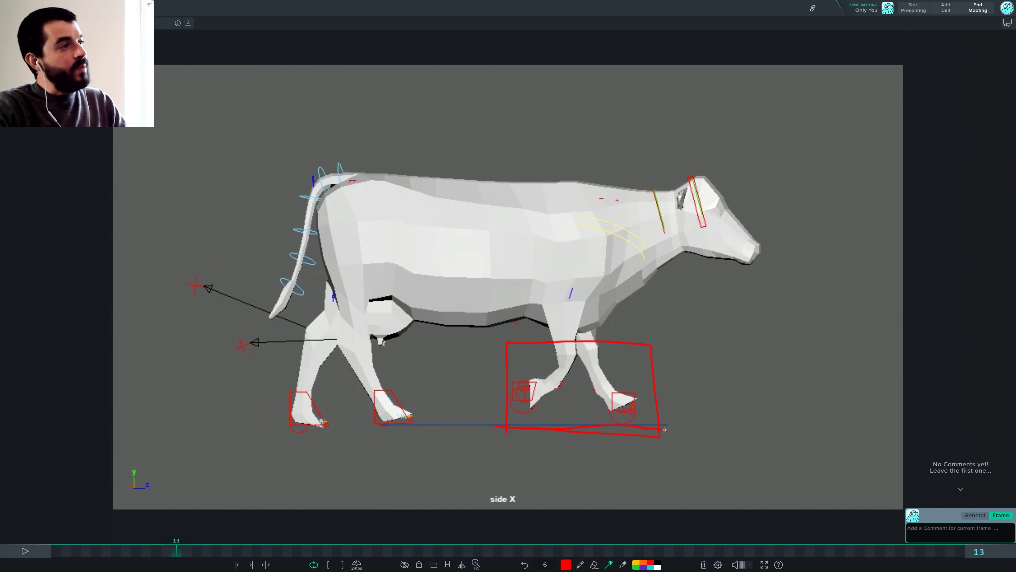
pyautogui.moveTo(634, 317)
pyautogui.mouseDown()
pyautogui.moveTo(483, 324)
pyautogui.moveTo(483, 415)
pyautogui.mouseUp()
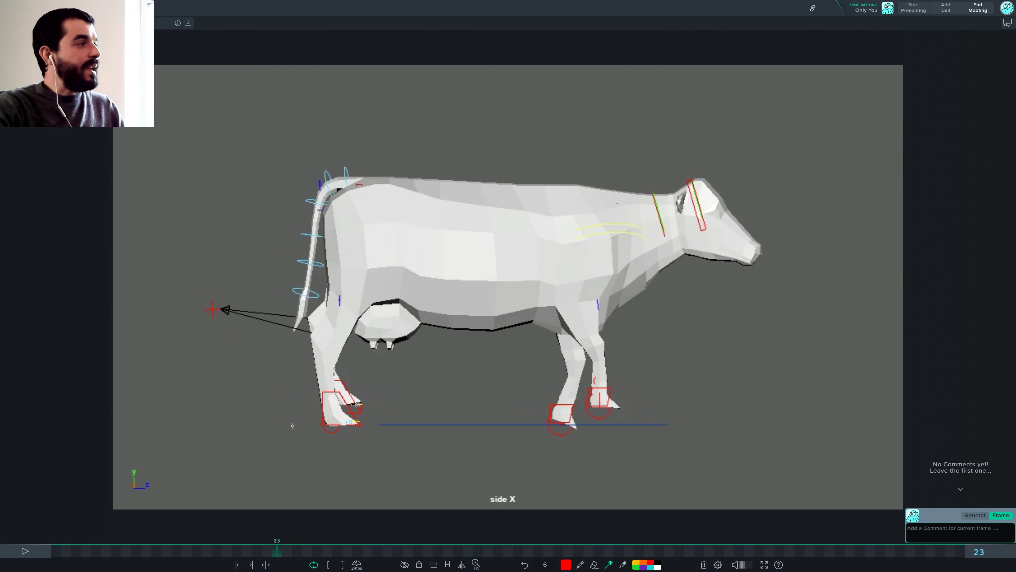
pyautogui.moveTo(279, 412)
pyautogui.mouseDown()
pyautogui.moveTo(446, 452)
pyautogui.moveTo(418, 440)
pyautogui.mouseUp()
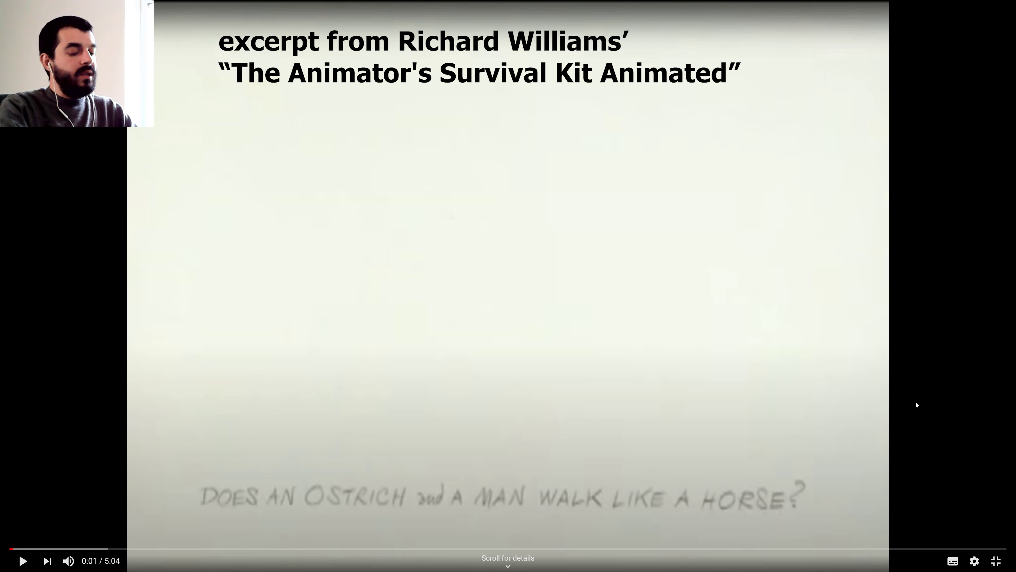
# Play the Animator's Survival Kit walk excerpt with its sound muted
pyautogui.press('k')
pyautogui.press('m')
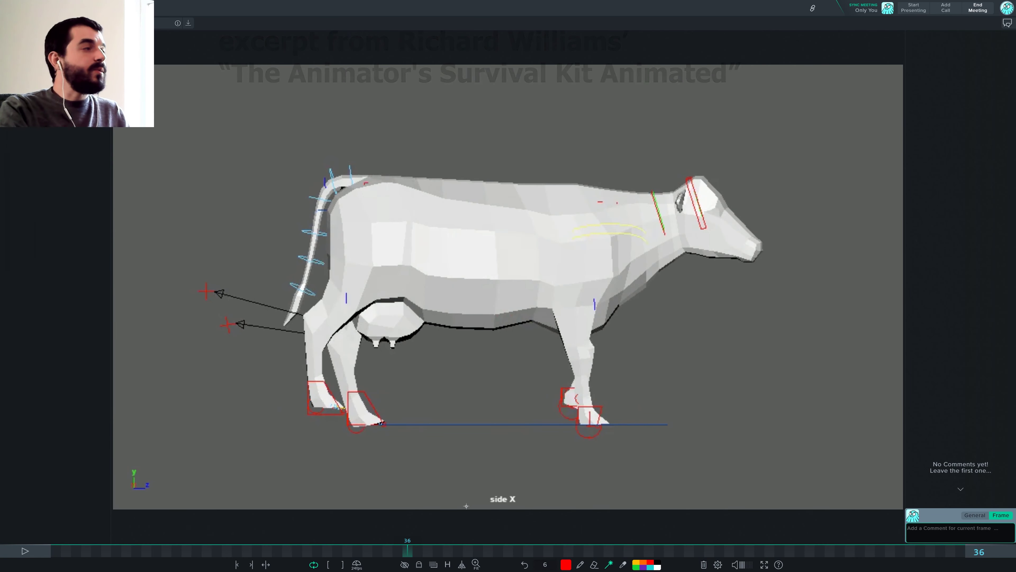
# Switch to the pencil and draw two red lines along the hind leg on frame 1
pyautogui.click(64, 547)
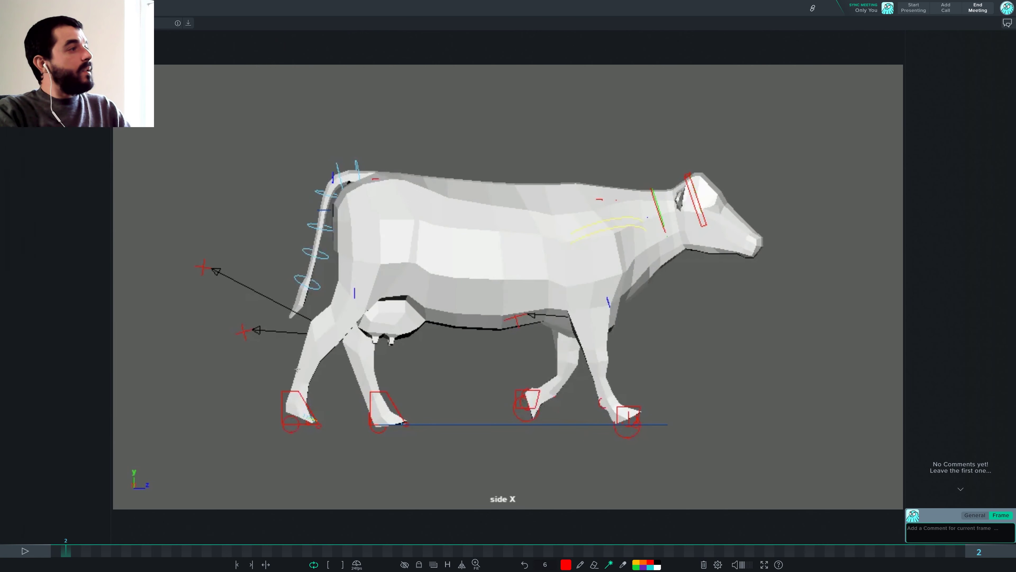
pyautogui.press('Left')
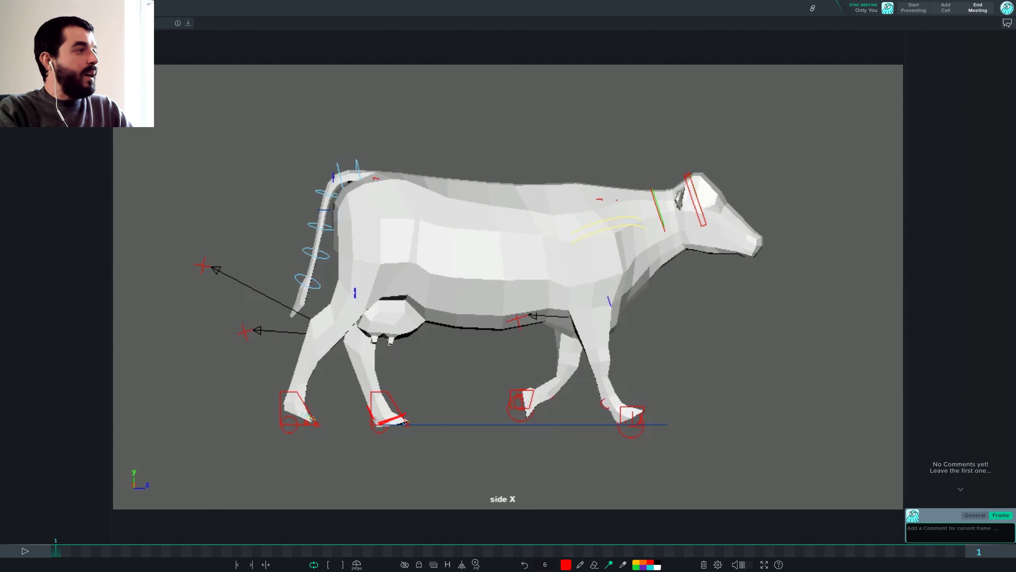
pyautogui.click(578, 561)
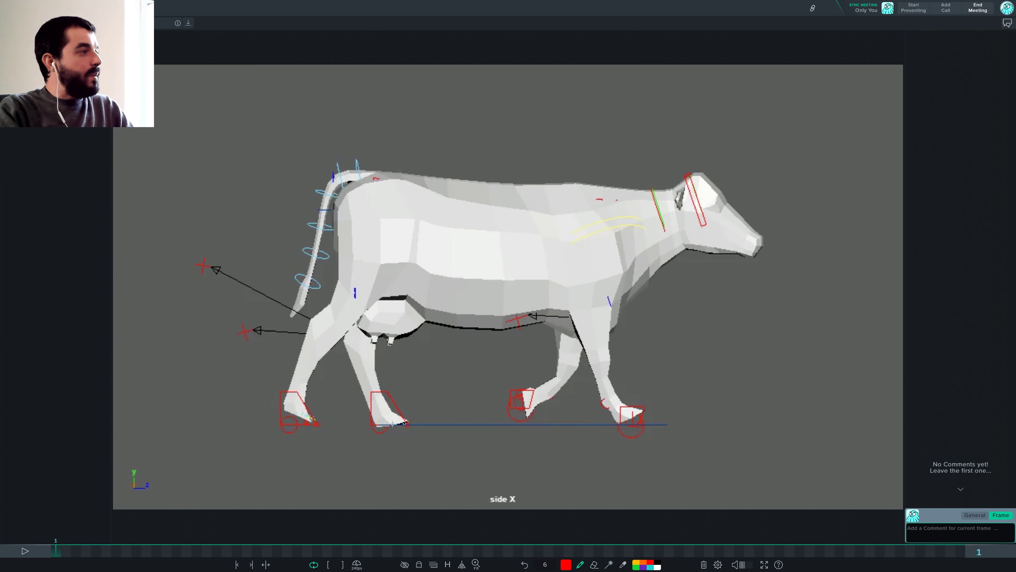
pyautogui.moveTo(393, 409); pyautogui.dragTo(372, 362)
pyautogui.moveTo(380, 425); pyautogui.dragTo(352, 359)
# Mark the hoof bottom in red on frame 3 and a red stroke down the hind hoof on frame 1
pyautogui.press('Right')
pyautogui.press('Right')
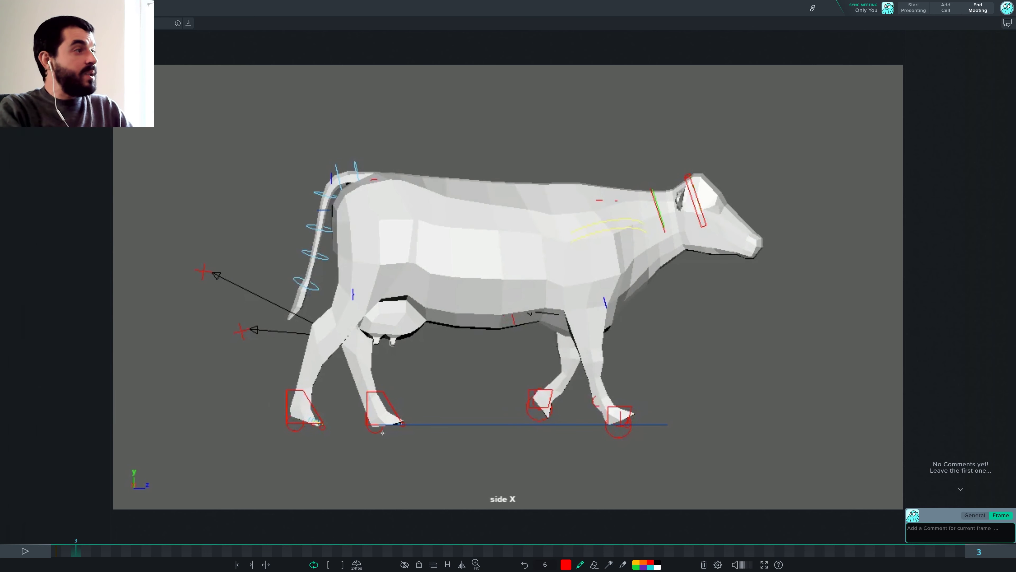
pyautogui.press('Right')
pyautogui.press('Left')
pyautogui.moveTo(376, 426)
pyautogui.mouseDown()
pyautogui.moveTo(402, 425)
pyautogui.moveTo(368, 381)
pyautogui.moveTo(362, 329)
pyautogui.moveTo(366, 413)
pyautogui.moveTo(354, 378)
pyautogui.mouseUp()
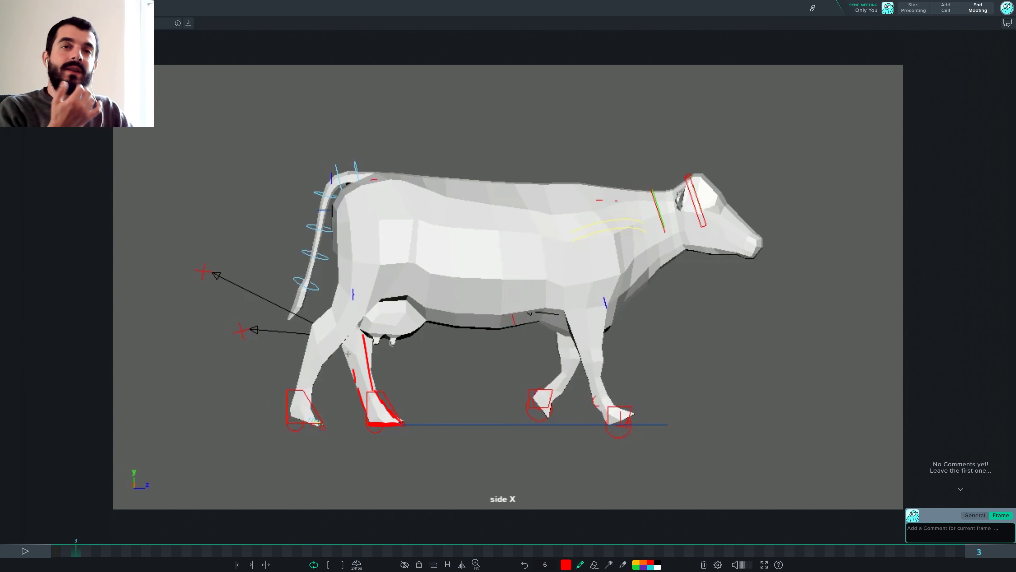
pyautogui.press('Left')
pyautogui.press('Left')
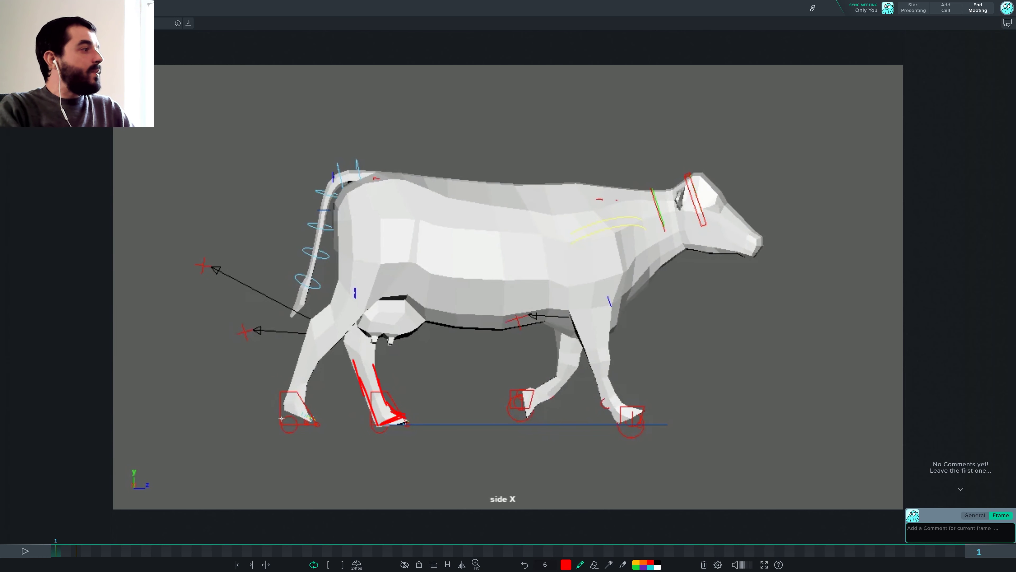
pyautogui.moveTo(304, 390)
pyautogui.mouseDown()
pyautogui.moveTo(314, 425)
pyautogui.moveTo(287, 409)
pyautogui.moveTo(318, 447)
pyautogui.mouseUp()
# Draw a red curved arrow below the rear hoof on frame 4 and red rising curves on frame 8
pyautogui.press('Right')
pyautogui.press('Right')
pyautogui.press('Right')
pyautogui.moveTo(309, 440); pyautogui.dragTo(310, 454)
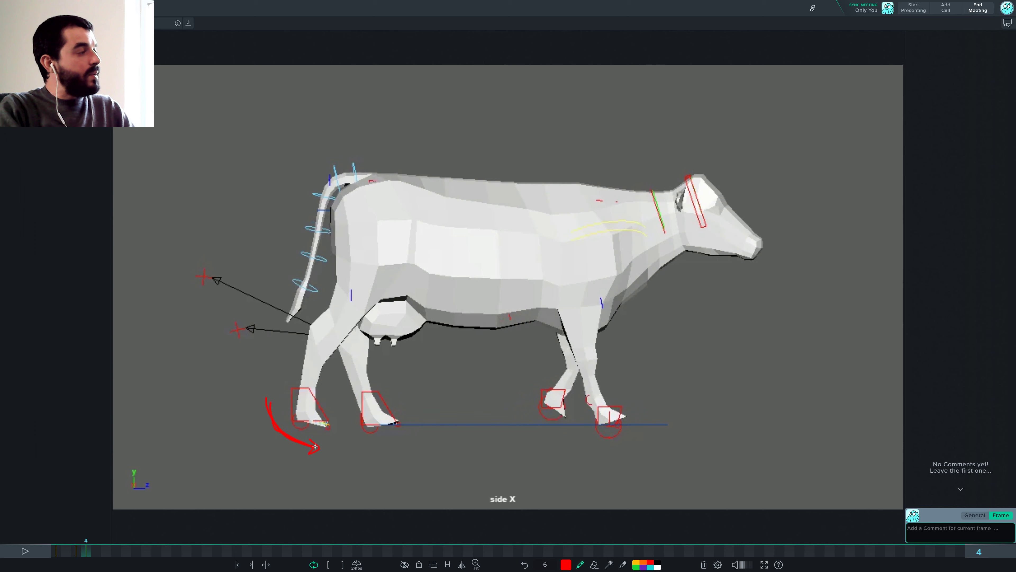
pyautogui.press('Right')
pyautogui.press('Right')
pyautogui.press('Right')
pyautogui.press('Right')
pyautogui.moveTo(287, 428)
pyautogui.mouseDown()
pyautogui.moveTo(357, 398)
pyautogui.moveTo(384, 430)
pyautogui.moveTo(266, 386)
pyautogui.mouseUp()
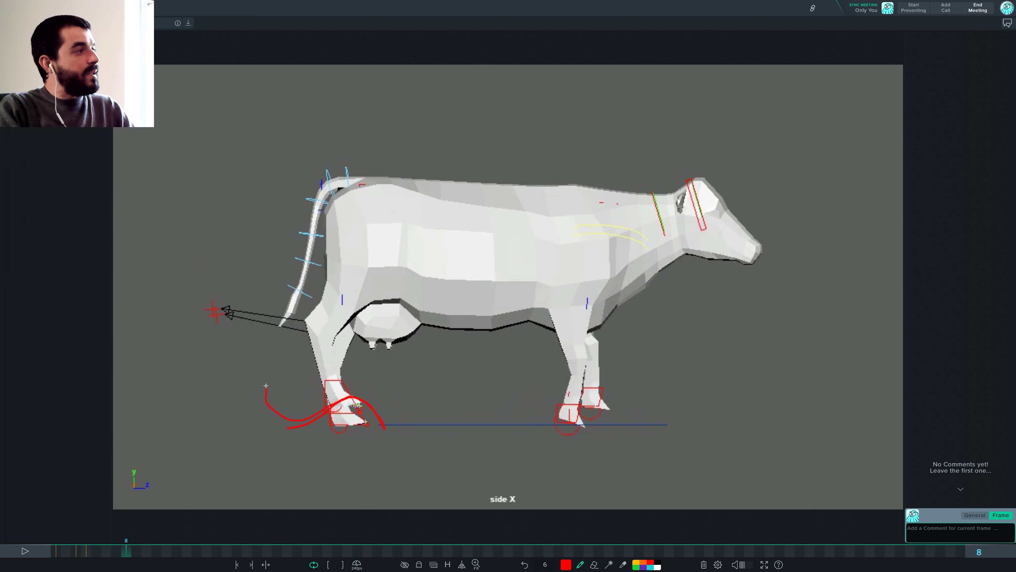
pyautogui.moveTo(309, 423)
pyautogui.mouseDown()
pyautogui.moveTo(362, 398)
pyautogui.moveTo(369, 415)
pyautogui.moveTo(384, 411)
pyautogui.mouseUp()
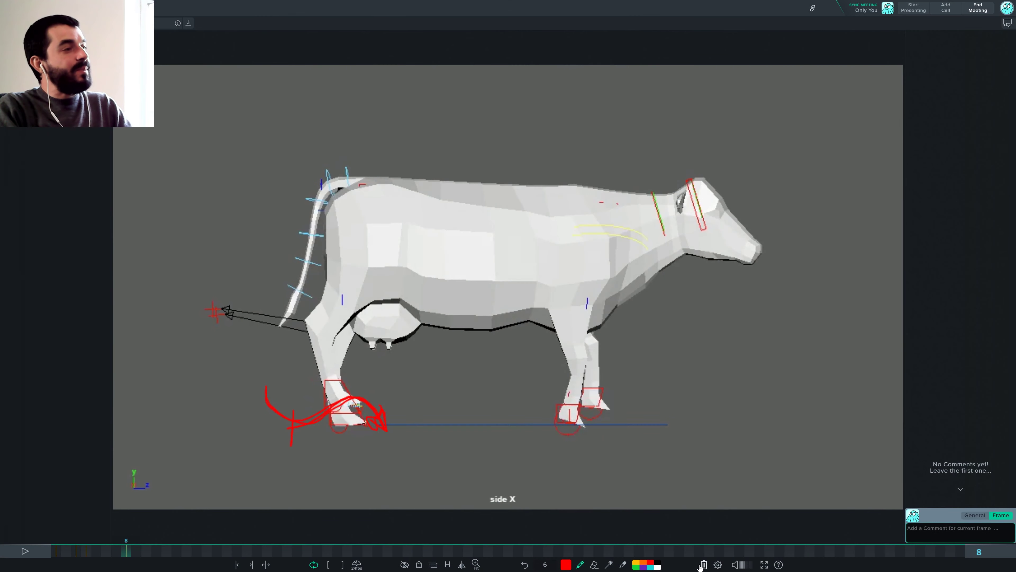
# Clear frame 8's scribble, then draw red leg lines and cross out the hoof arrow on frame 4
pyautogui.click(701, 565)
pyautogui.press('space')
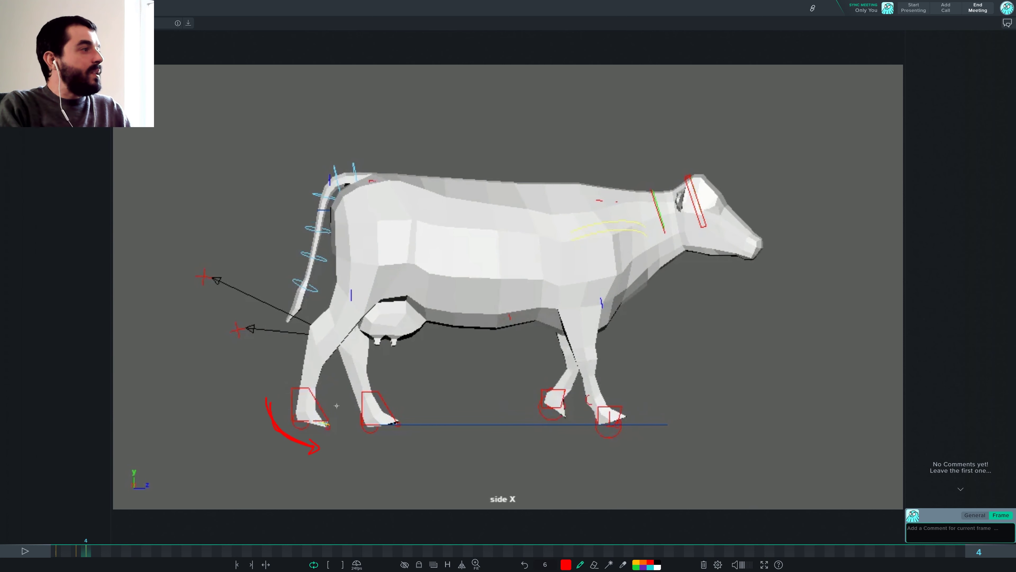
pyautogui.moveTo(343, 401)
pyautogui.mouseDown()
pyautogui.moveTo(327, 414)
pyautogui.moveTo(314, 399)
pyautogui.moveTo(335, 386)
pyautogui.moveTo(405, 259)
pyautogui.mouseUp()
pyautogui.moveTo(332, 341)
pyautogui.mouseDown()
pyautogui.moveTo(340, 268)
pyautogui.moveTo(328, 231)
pyautogui.mouseUp()
pyautogui.moveTo(411, 222); pyautogui.dragTo(388, 180)
pyautogui.moveTo(305, 405)
pyautogui.mouseDown()
pyautogui.moveTo(250, 435)
pyautogui.moveTo(294, 418)
pyautogui.mouseUp()
pyautogui.moveTo(242, 445)
pyautogui.mouseDown()
pyautogui.moveTo(334, 398)
pyautogui.moveTo(309, 400)
pyautogui.mouseUp()
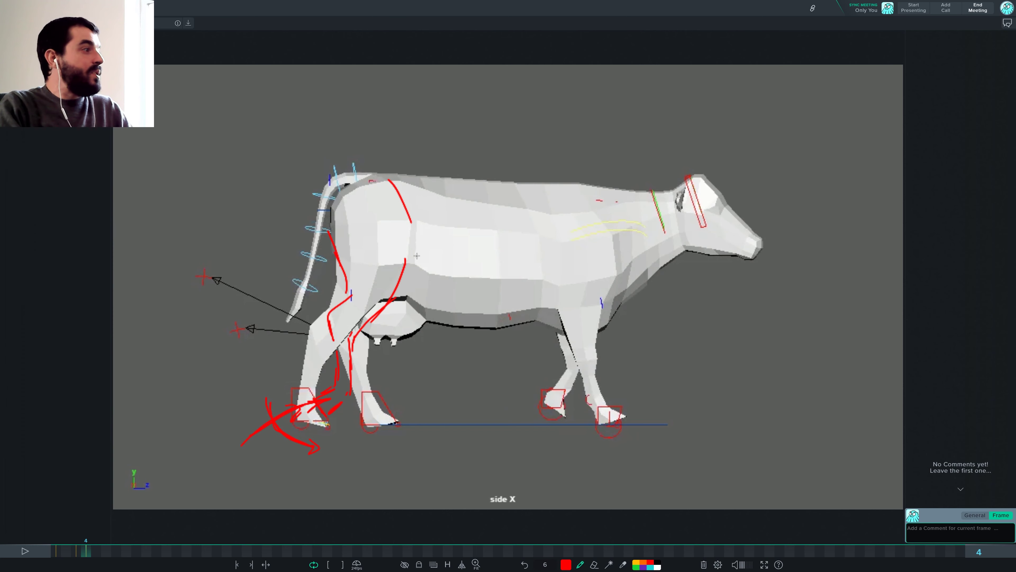
# On frame 8, draw red lines down both hind legs and a thick red stroke on the hoof
pyautogui.press('Right')
pyautogui.press('Right')
pyautogui.press('Right')
pyautogui.press('Right')
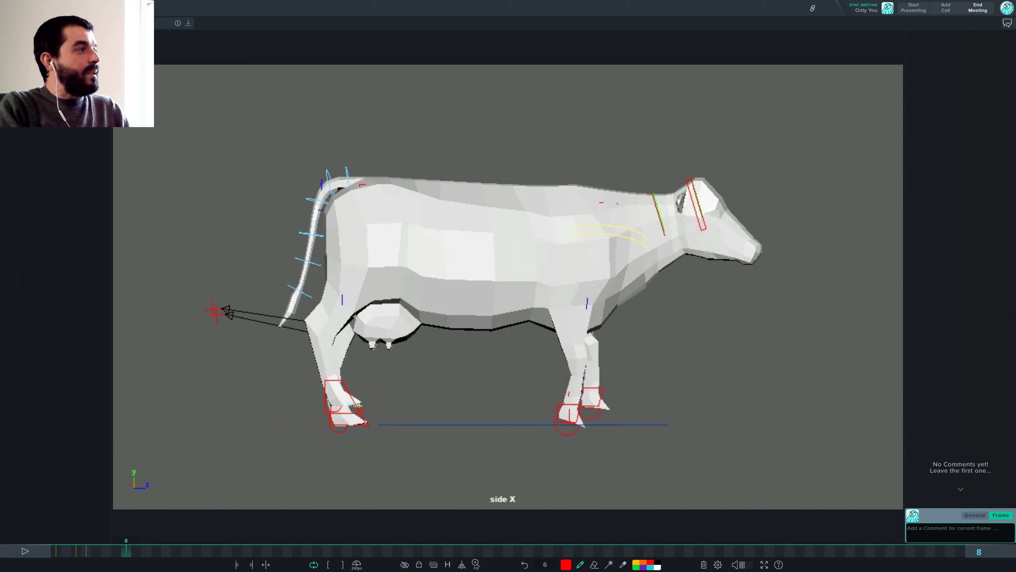
pyautogui.moveTo(362, 308); pyautogui.dragTo(340, 345)
pyautogui.moveTo(328, 288)
pyautogui.mouseDown()
pyautogui.moveTo(308, 331)
pyautogui.moveTo(342, 396)
pyautogui.mouseUp()
pyautogui.moveTo(337, 340); pyautogui.dragTo(354, 393)
pyautogui.moveTo(357, 400)
pyautogui.mouseDown()
pyautogui.moveTo(341, 422)
pyautogui.moveTo(340, 398)
pyautogui.moveTo(332, 419)
pyautogui.mouseUp()
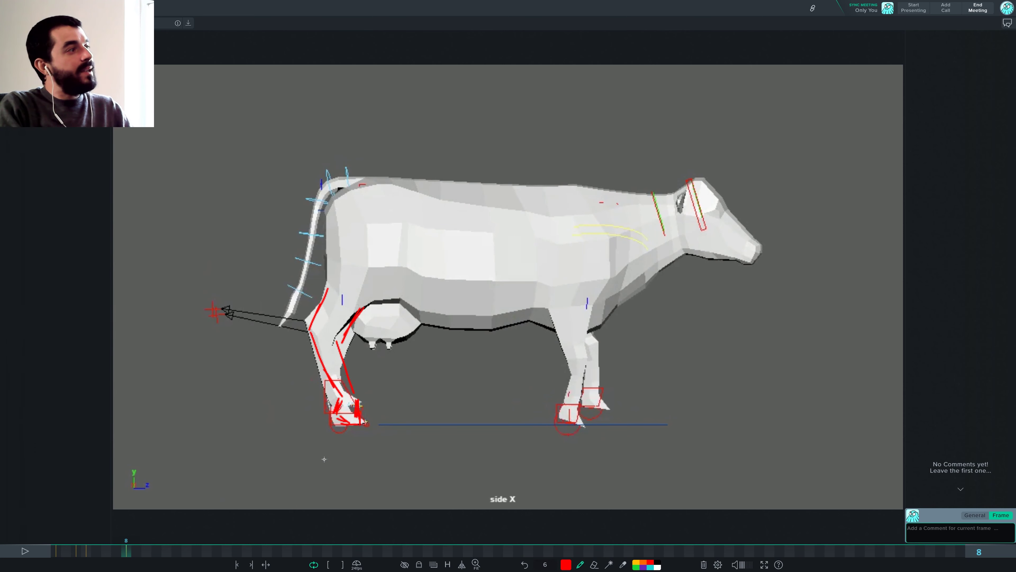
# Compare poses across frames, then add red rear-leg lines and bracket marks on frame 1
pyautogui.press('Right')
pyautogui.press('Right')
pyautogui.press('Right')
pyautogui.press('Right')
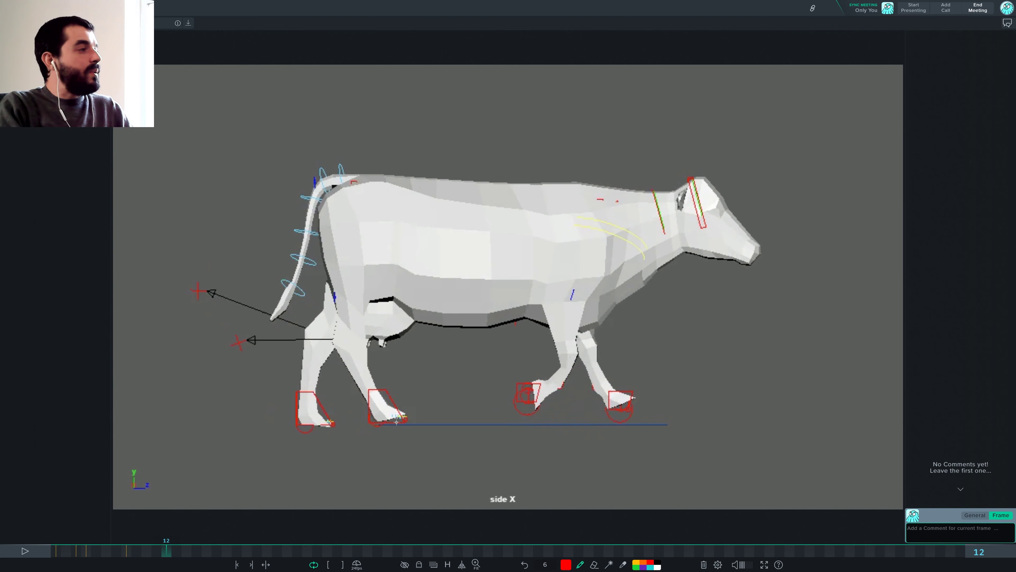
pyautogui.press('Left')
pyautogui.press('Left')
pyautogui.press('Left')
pyautogui.press('Left')
pyautogui.press('Left')
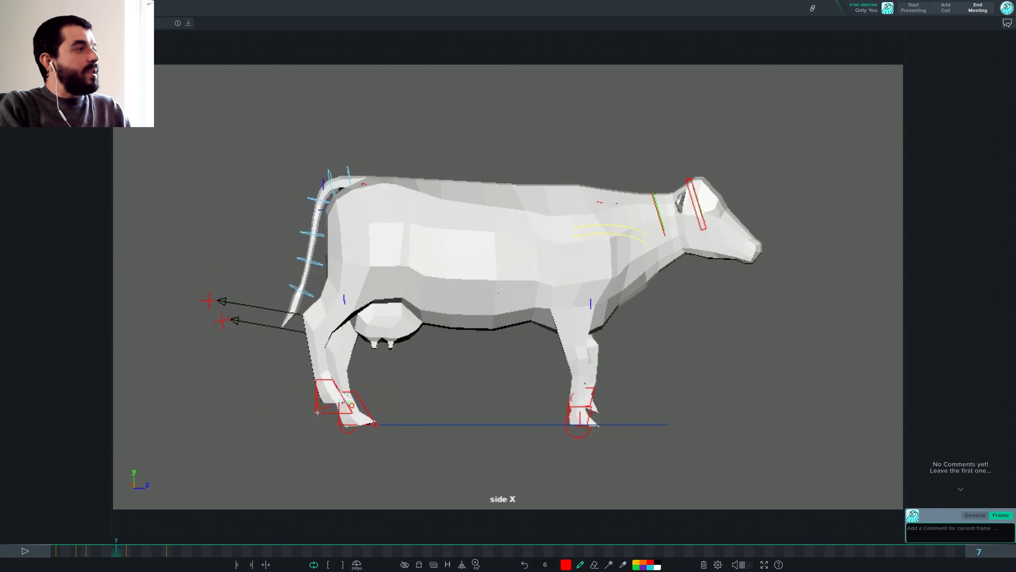
pyautogui.press('Right')
pyautogui.press('Right')
pyautogui.press('Right')
pyautogui.press('Right')
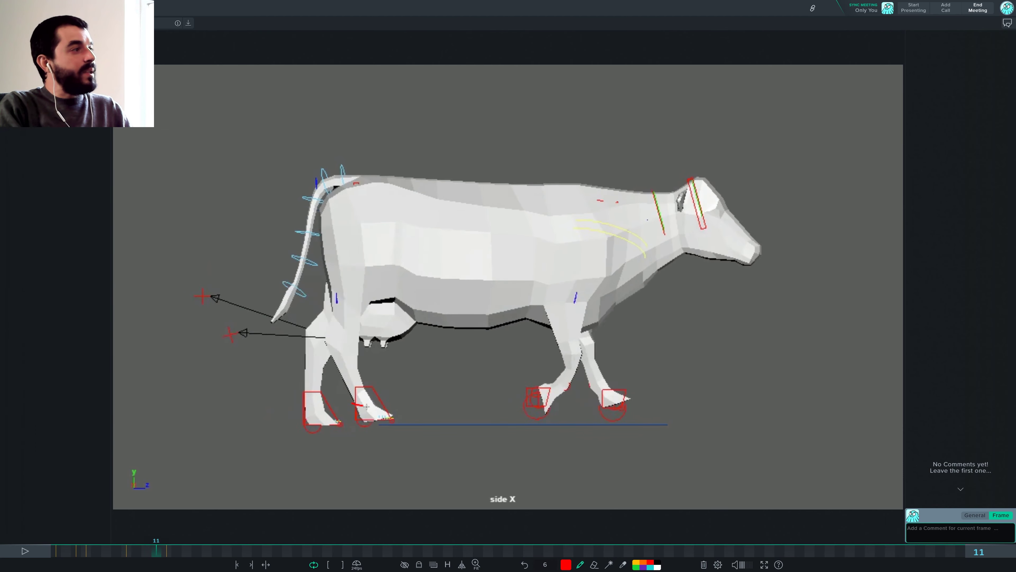
pyautogui.press('Left')
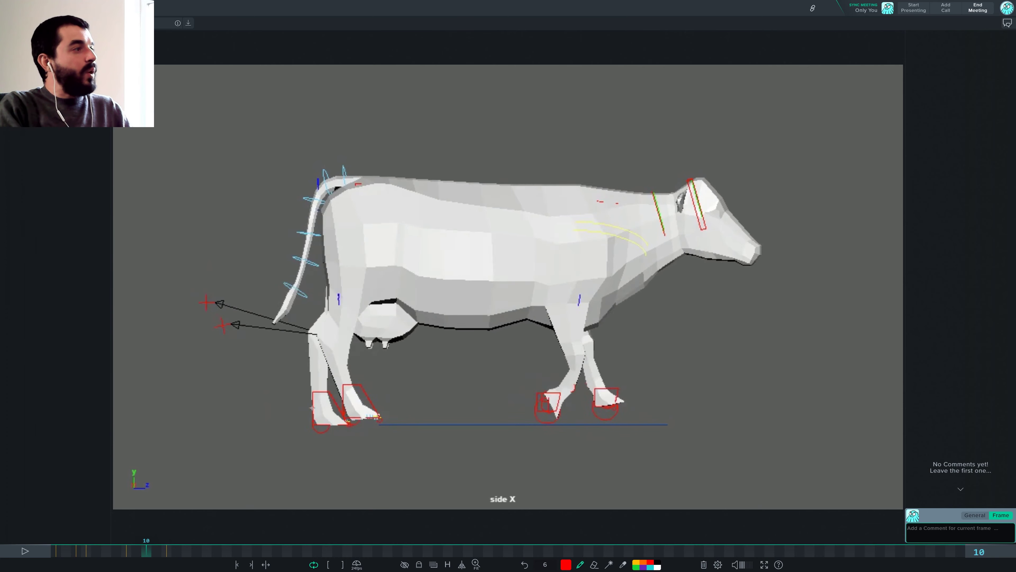
pyautogui.press('Right')
pyautogui.press('Right')
pyautogui.press('Right')
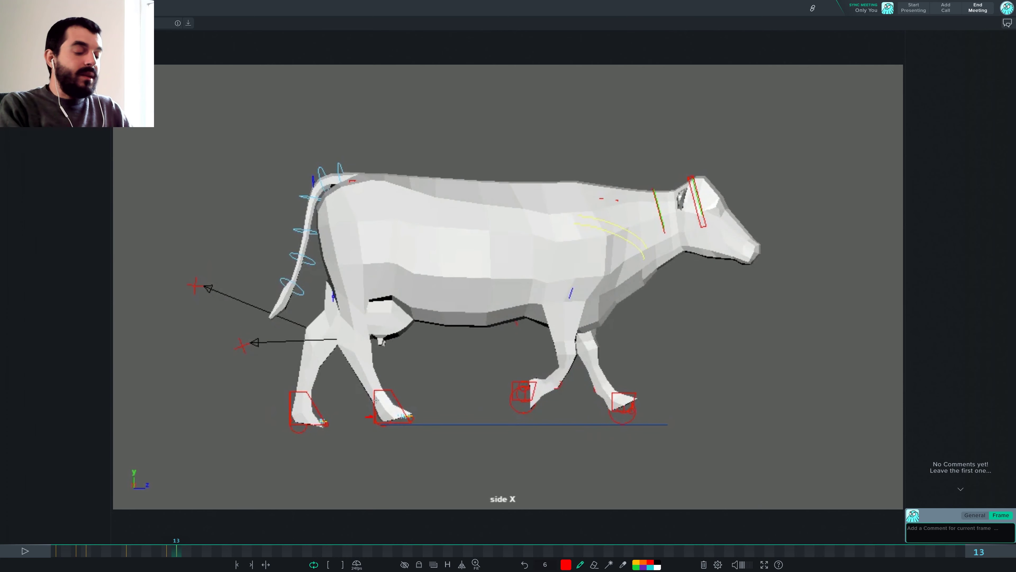
pyautogui.press('Left')
pyautogui.press('Left')
pyautogui.press('Left')
pyautogui.press('Left')
pyautogui.press('Left')
pyautogui.press('Left')
pyautogui.press('Left')
pyautogui.press('Left')
pyautogui.press('Left')
pyautogui.press('Left')
pyautogui.press('Left')
pyautogui.press('Left')
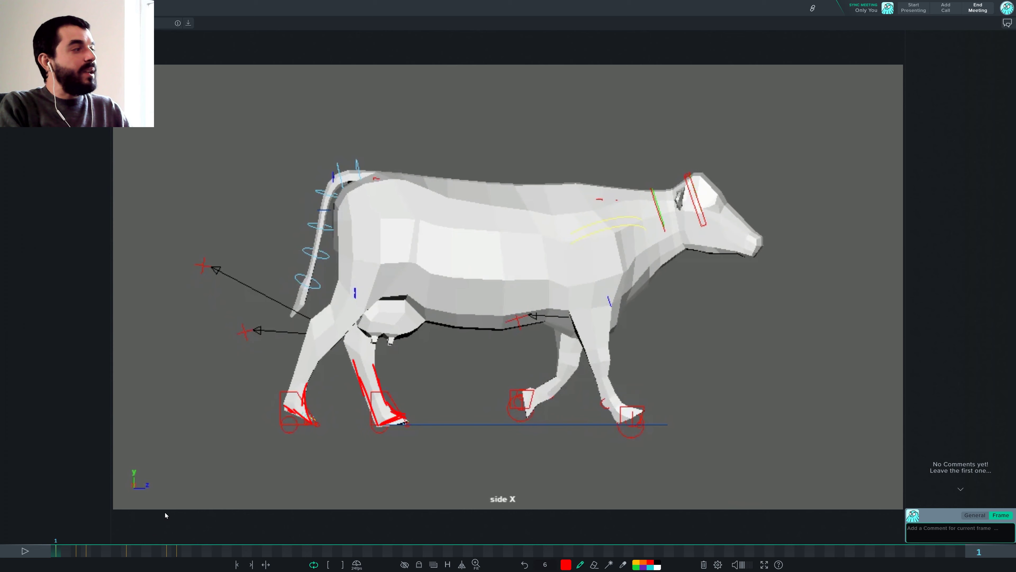
pyautogui.press('Right')
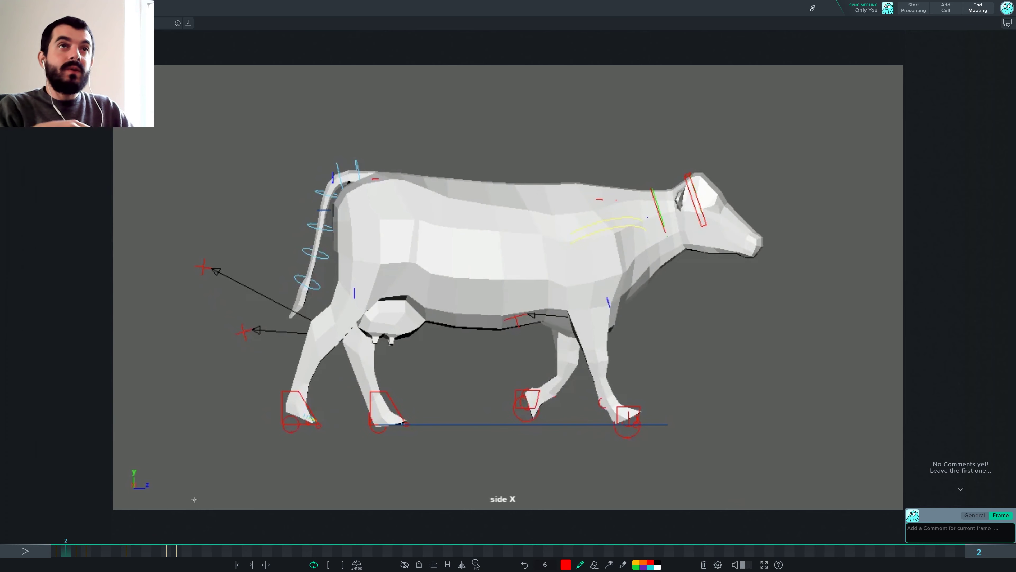
pyautogui.press('Right')
pyautogui.press('Right')
pyautogui.press('Right')
pyautogui.press('Right')
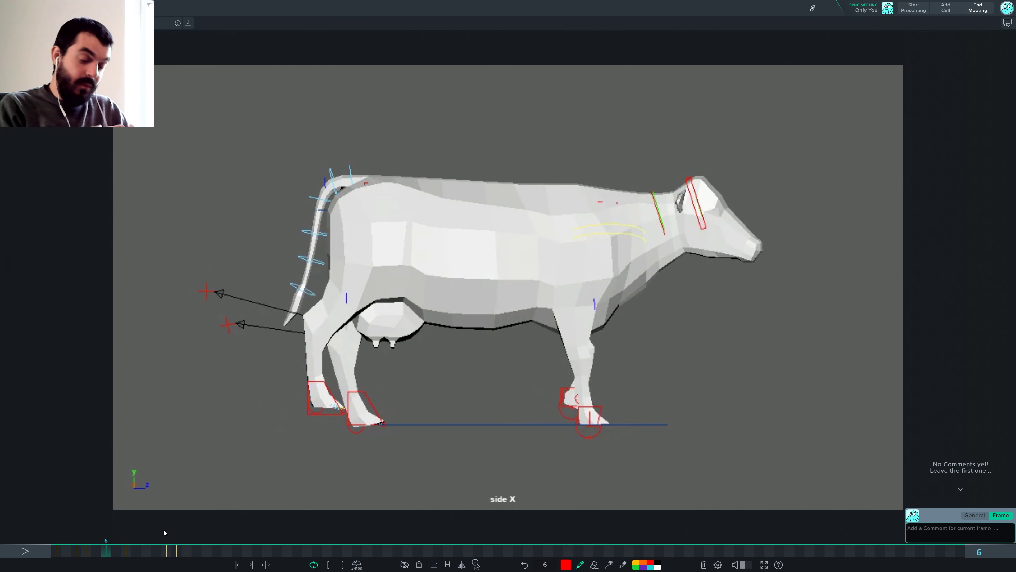
pyautogui.press('Left')
pyautogui.press('Left')
pyautogui.press('Left')
pyautogui.press('Left')
pyautogui.press('Left')
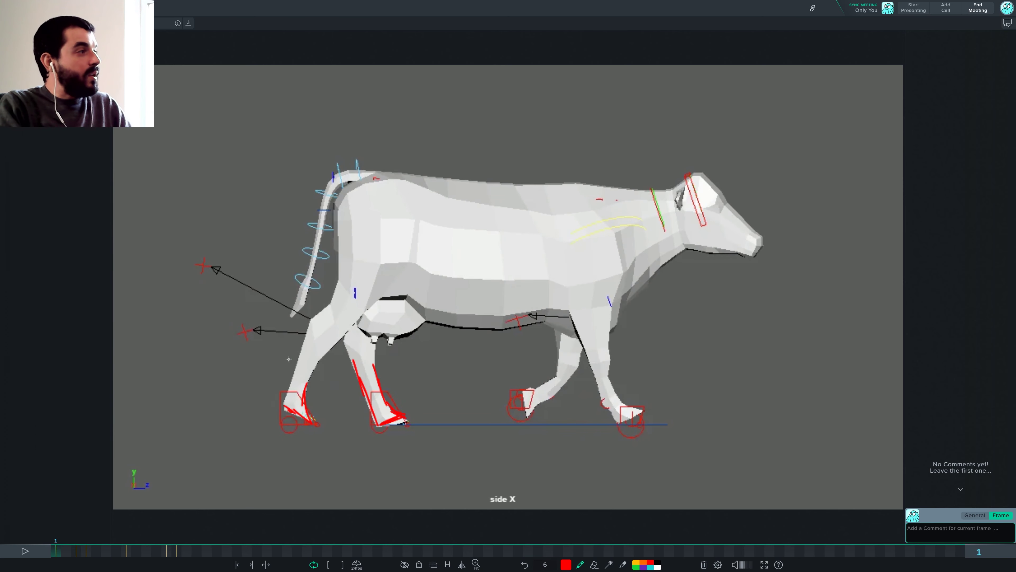
pyautogui.moveTo(287, 391); pyautogui.dragTo(305, 326)
pyautogui.moveTo(331, 389); pyautogui.dragTo(351, 387)
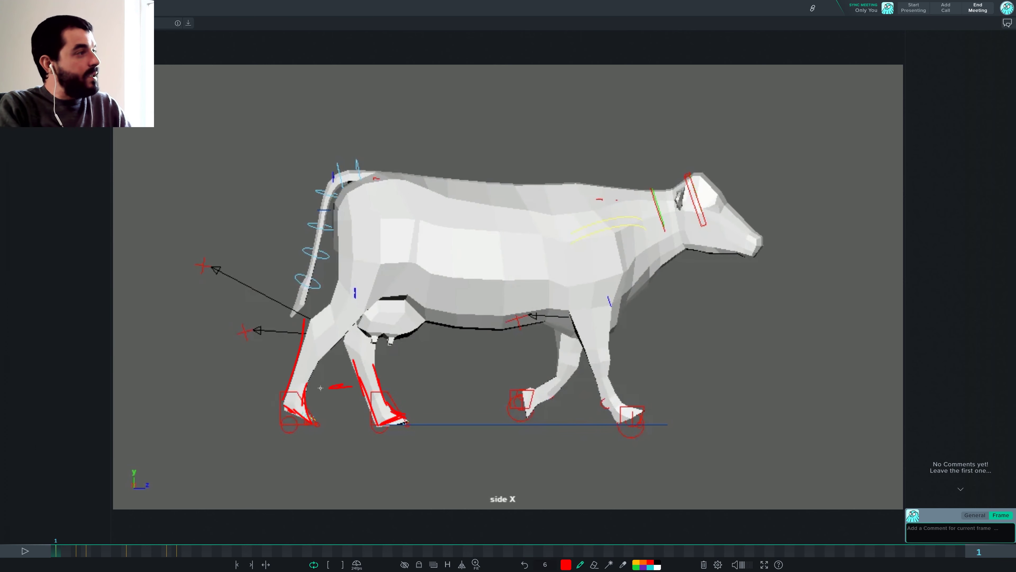
pyautogui.moveTo(404, 282)
pyautogui.mouseDown()
pyautogui.moveTo(378, 474)
pyautogui.moveTo(260, 248)
pyautogui.mouseUp()
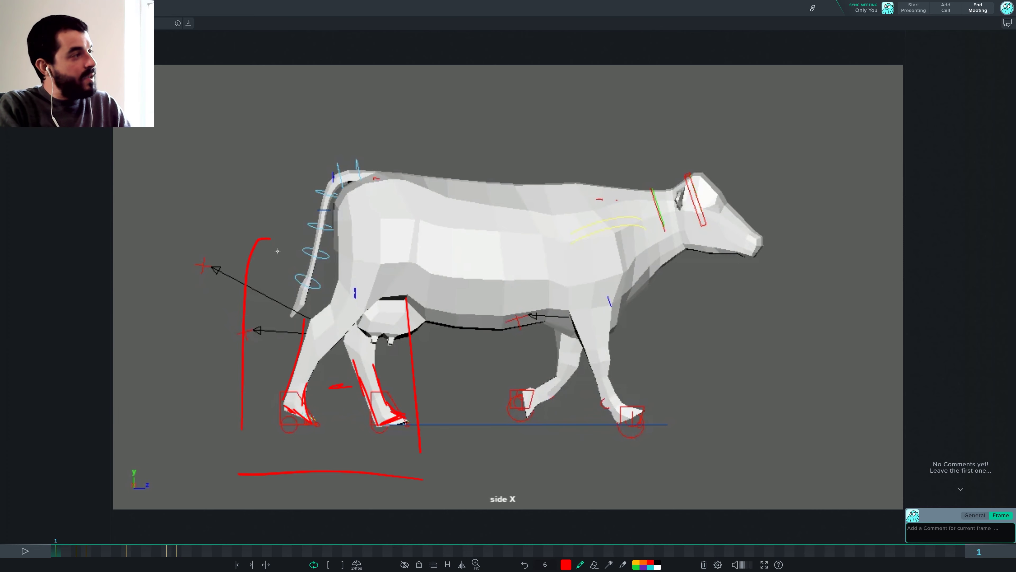
# Compare frames 6 to 9, then draw a red curve from hip down the hind leg on frame 4
pyautogui.press('Right')
pyautogui.press('Right')
pyautogui.press('Right')
pyautogui.press('Right')
pyautogui.press('Right')
pyautogui.press('Right')
pyautogui.press('Right')
pyautogui.press('Right')
pyautogui.press('Right')
pyautogui.press('Right')
pyautogui.press('Right')
pyautogui.press('Right')
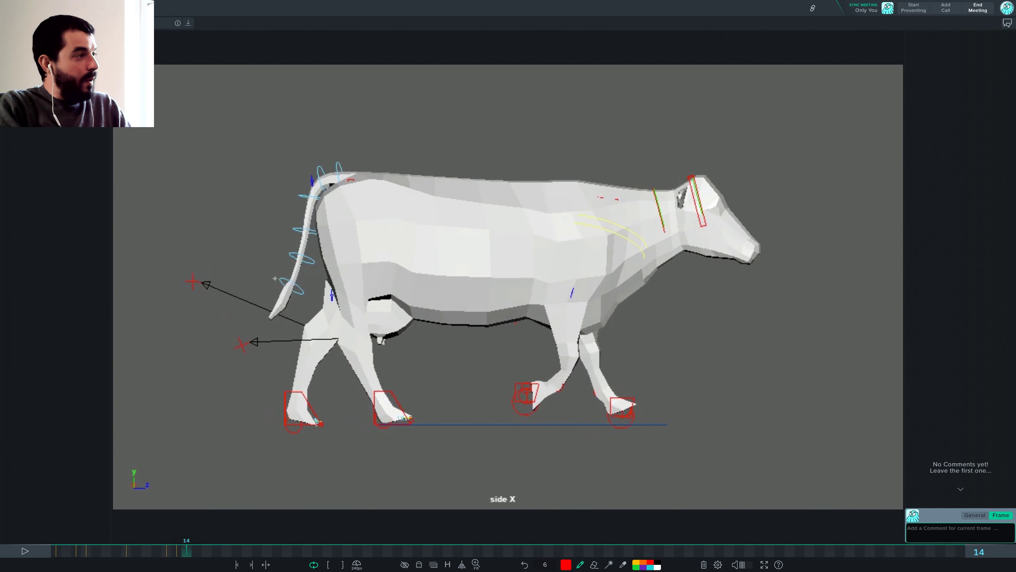
pyautogui.press('Left')
pyautogui.press('Left')
pyautogui.press('Left')
pyautogui.press('Left')
pyautogui.press('Left')
pyautogui.press('Left')
pyautogui.press('Left')
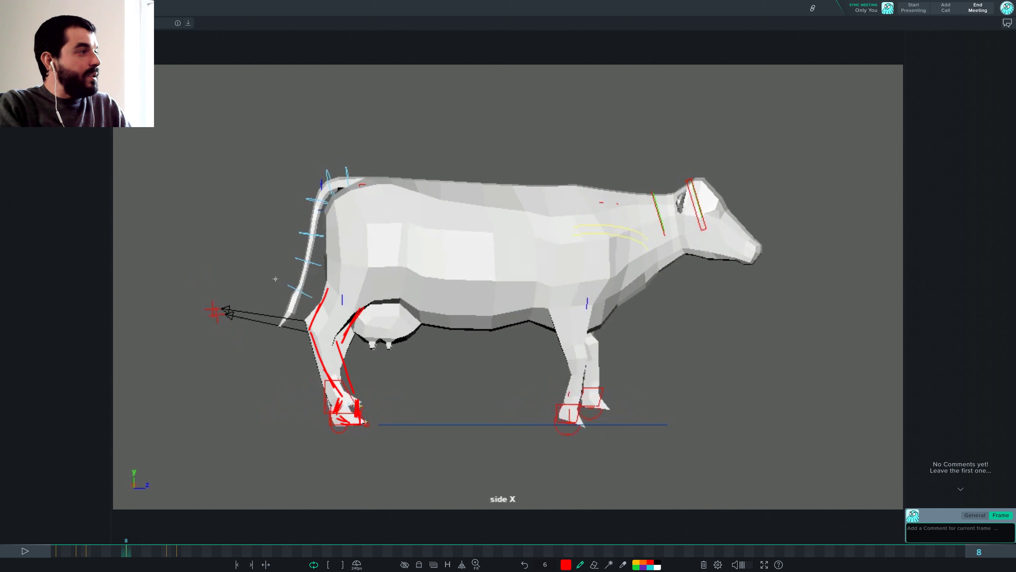
pyautogui.press('Right')
pyautogui.press('Right')
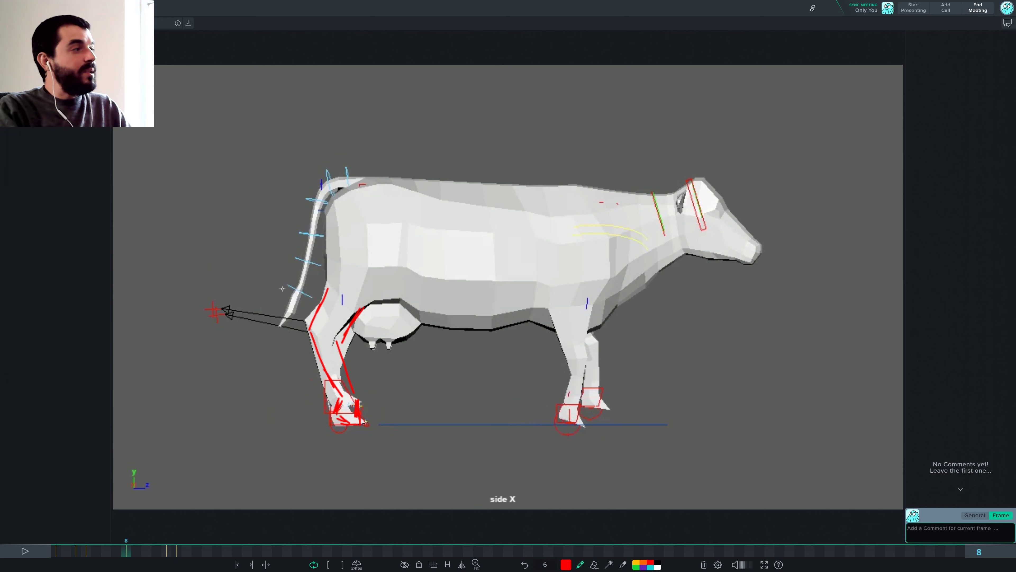
pyautogui.press('Left')
pyautogui.press('Left')
pyautogui.press('Left')
pyautogui.press('Left')
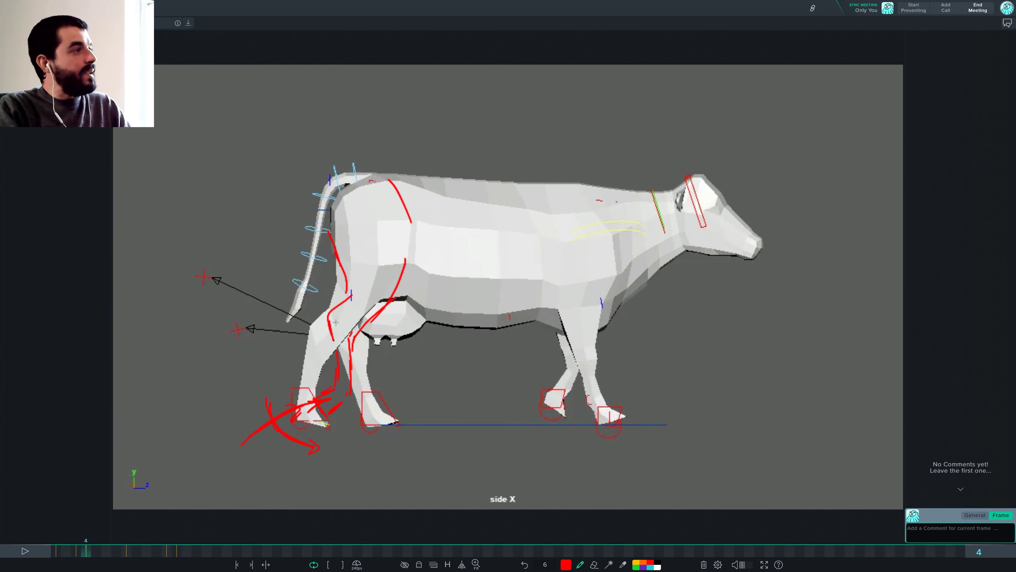
pyautogui.moveTo(360, 205)
pyautogui.mouseDown()
pyautogui.moveTo(379, 264)
pyautogui.moveTo(344, 332)
pyautogui.moveTo(345, 376)
pyautogui.moveTo(295, 405)
pyautogui.mouseUp()
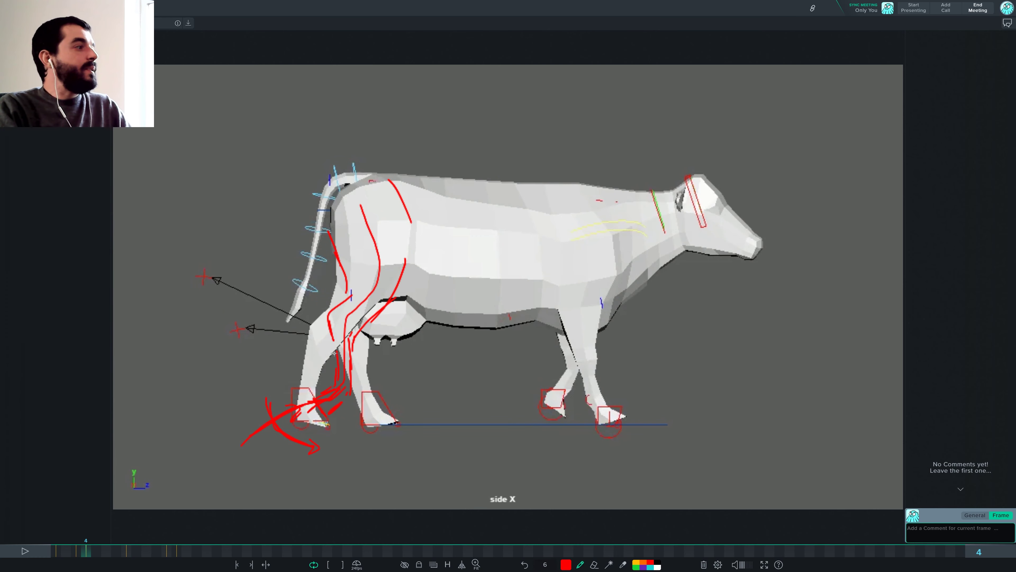
pyautogui.press('Right')
pyautogui.press('Right')
pyautogui.press('Right')
pyautogui.press('Right')
pyautogui.press('Right')
pyautogui.press('Right')
pyautogui.press('Right')
pyautogui.press('Right')
pyautogui.press('Right')
pyautogui.press('Right')
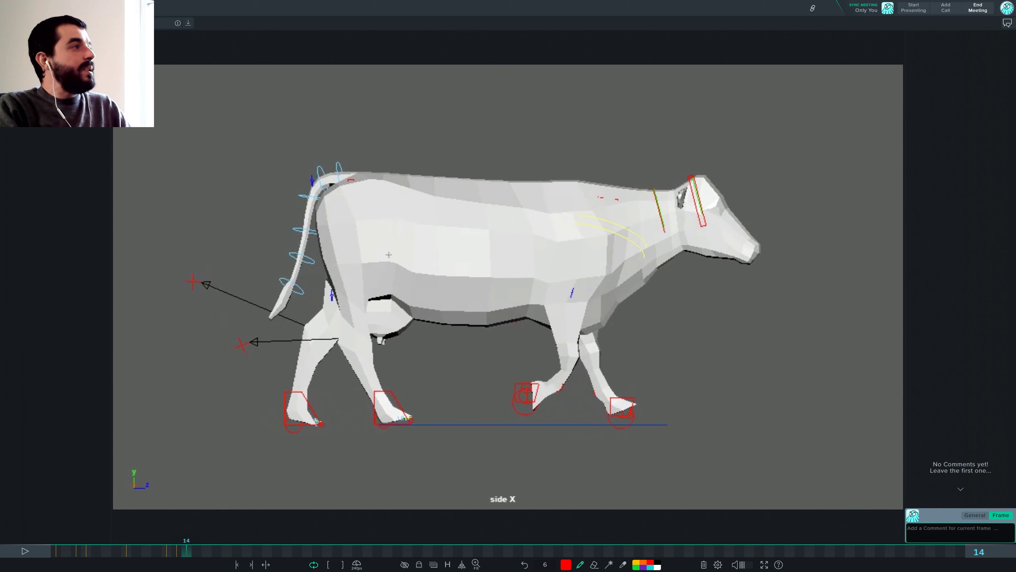
# On frame 13, draw a red arrow down the hind leg and an L-shaped mark left of the tail
pyautogui.press('Left')
pyautogui.press('Left')
pyautogui.press('Left')
pyautogui.press('Left')
pyautogui.press('Left')
pyautogui.press('Left')
pyautogui.press('Left')
pyautogui.press('Left')
pyautogui.press('Left')
pyautogui.press('Left')
pyautogui.press('Right')
pyautogui.press('Right')
pyautogui.press('Right')
pyautogui.press('Right')
pyautogui.press('Right')
pyautogui.press('Right')
pyautogui.press('Right')
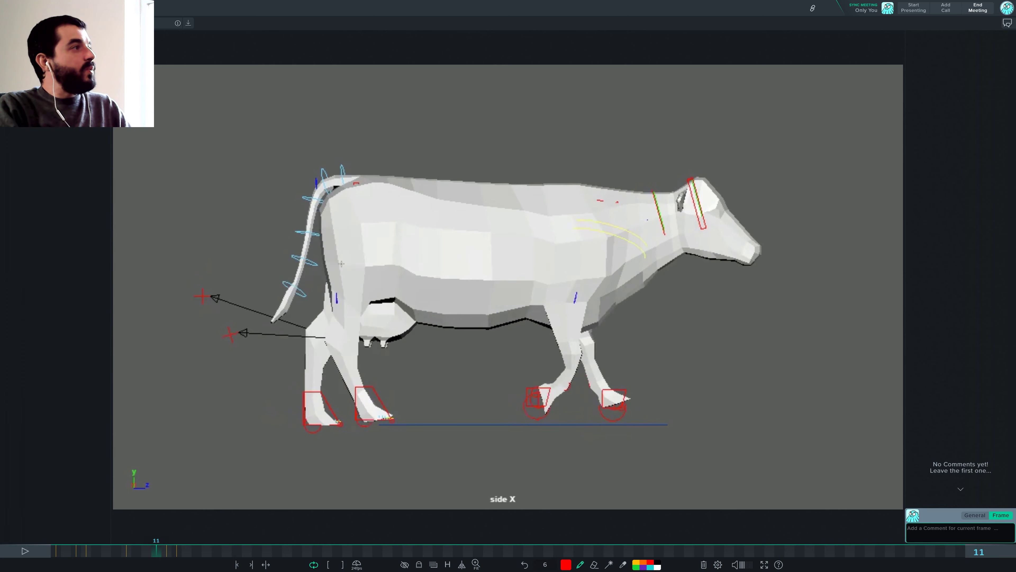
pyautogui.press('Right')
pyautogui.press('Right')
pyautogui.moveTo(347, 239)
pyautogui.mouseDown()
pyautogui.moveTo(374, 378)
pyautogui.moveTo(391, 412)
pyautogui.moveTo(394, 399)
pyautogui.moveTo(385, 405)
pyautogui.mouseUp()
pyautogui.press('Left')
pyautogui.press('Left')
pyautogui.press('Left')
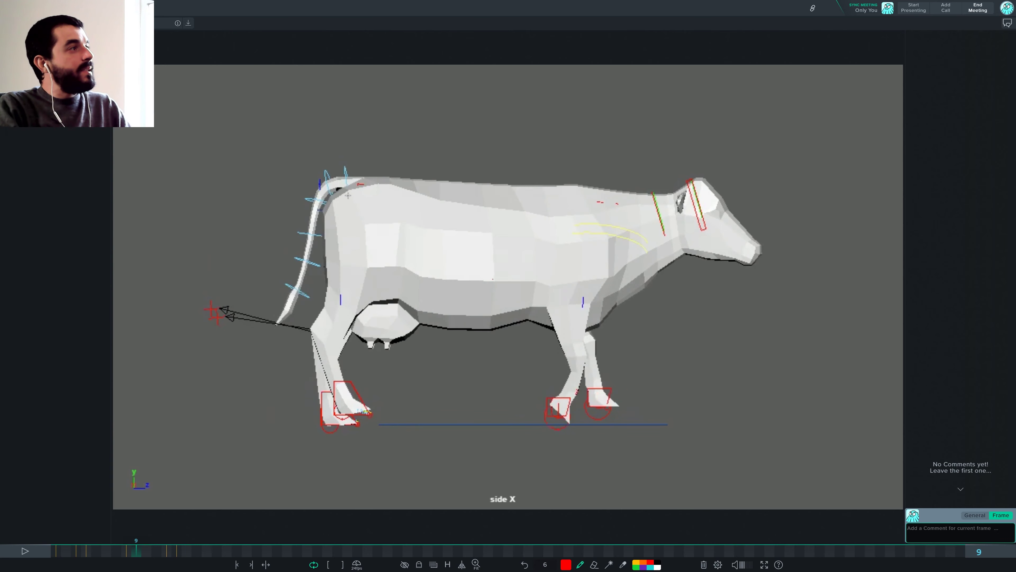
pyautogui.press('Right')
pyautogui.press('Right')
pyautogui.moveTo(326, 215)
pyautogui.mouseDown()
pyautogui.moveTo(324, 194)
pyautogui.moveTo(245, 198)
pyautogui.mouseUp()
pyautogui.press('Right')
# Stop at frame 58 to stroke the hind leg in red, then circle the hip on frame 51
pyautogui.press('space')
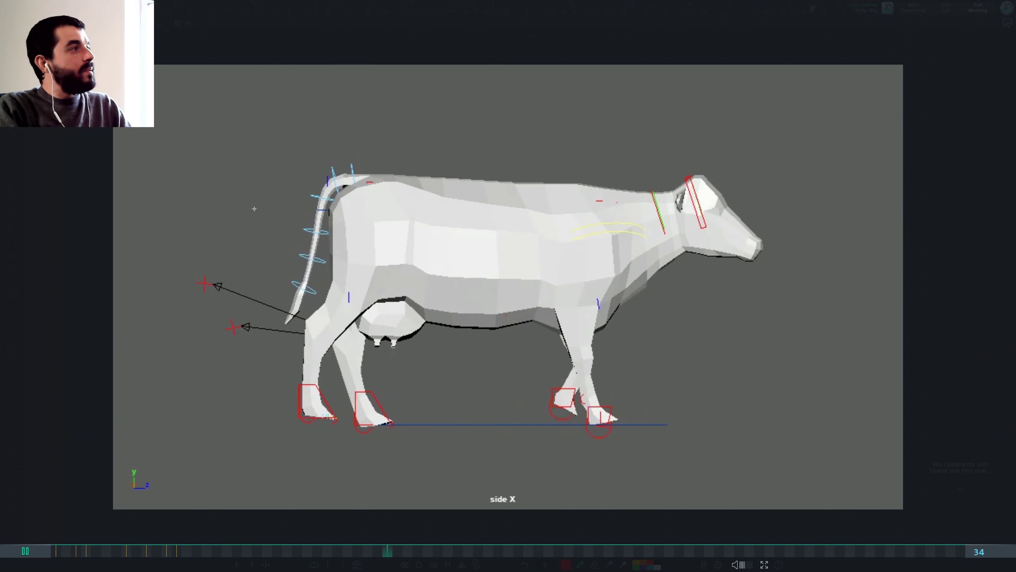
pyautogui.press('space')
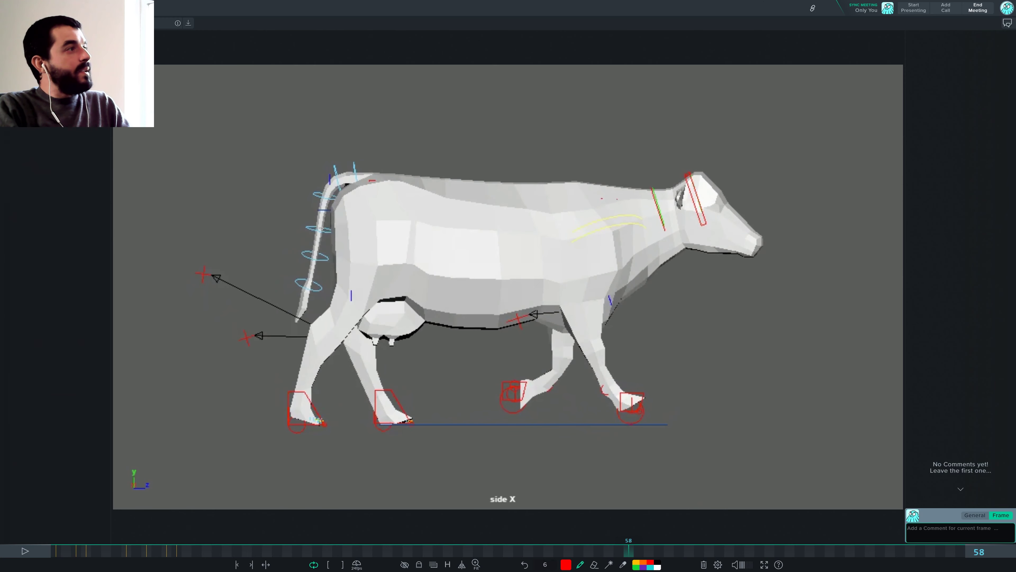
pyautogui.moveTo(361, 331)
pyautogui.mouseDown()
pyautogui.moveTo(400, 430)
pyautogui.moveTo(382, 417)
pyautogui.mouseUp()
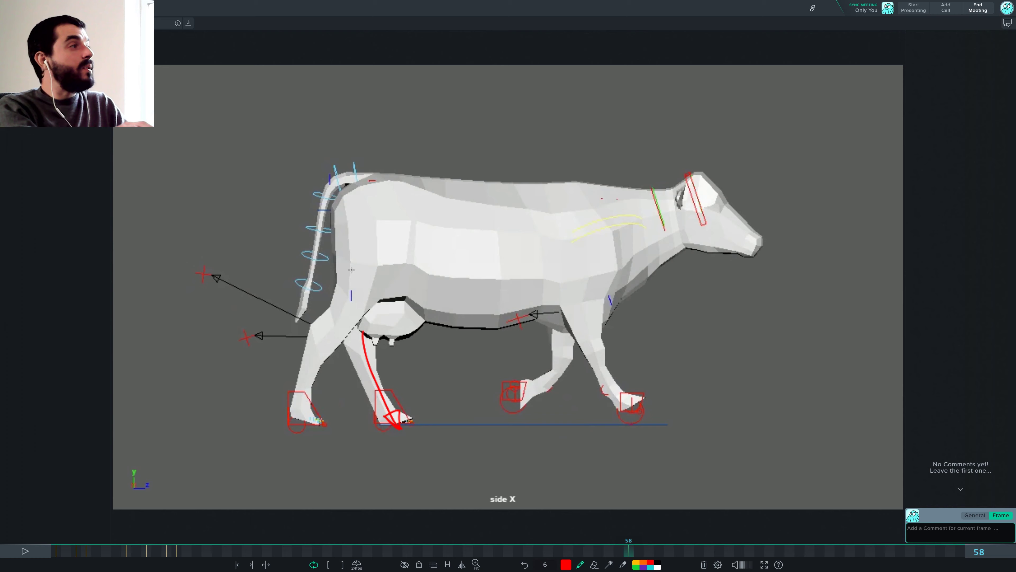
pyautogui.press('Left')
pyautogui.press('Left')
pyautogui.press('Left')
pyautogui.press('Left')
pyautogui.press('Left')
pyautogui.press('Left')
pyautogui.press('Left')
pyautogui.moveTo(352, 191)
pyautogui.mouseDown()
pyautogui.moveTo(339, 240)
pyautogui.moveTo(370, 229)
pyautogui.mouseUp()
# On frame 59, sketch a red leg, a green corrected leg pose and a red forward arrow
pyautogui.press('Right')
pyautogui.press('Right')
pyautogui.press('Right')
pyautogui.press('Right')
pyautogui.press('Right')
pyautogui.press('Right')
pyautogui.press('Right')
pyautogui.press('Right')
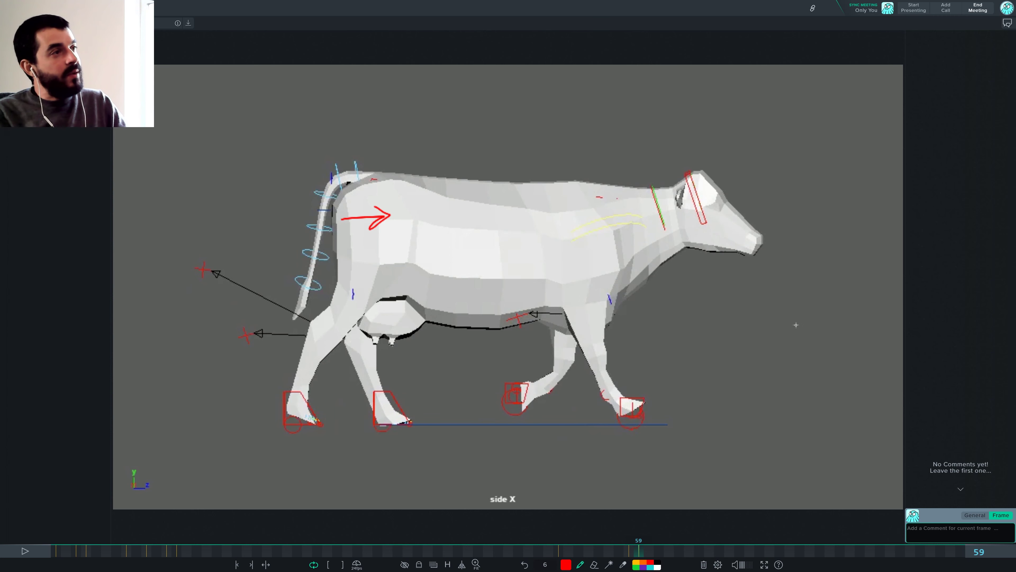
pyautogui.moveTo(783, 294)
pyautogui.mouseDown()
pyautogui.moveTo(828, 380)
pyautogui.moveTo(856, 372)
pyautogui.mouseUp()
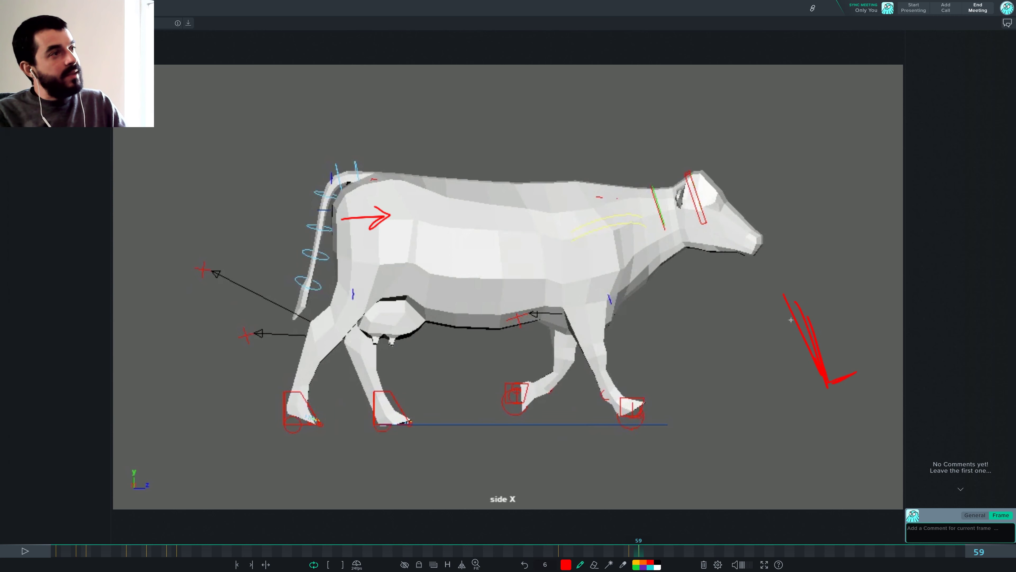
pyautogui.moveTo(795, 297); pyautogui.dragTo(794, 287)
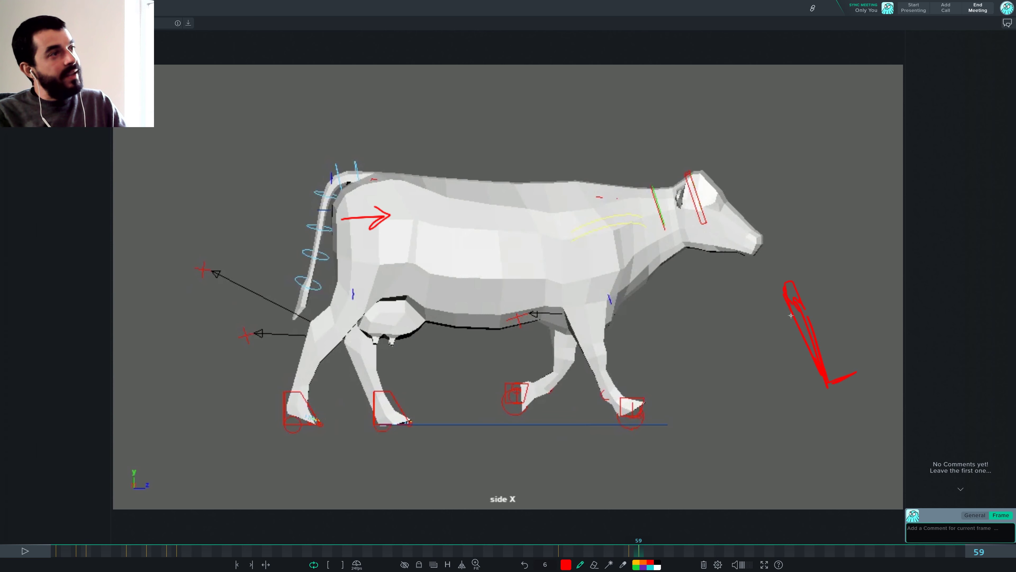
pyautogui.click(636, 562)
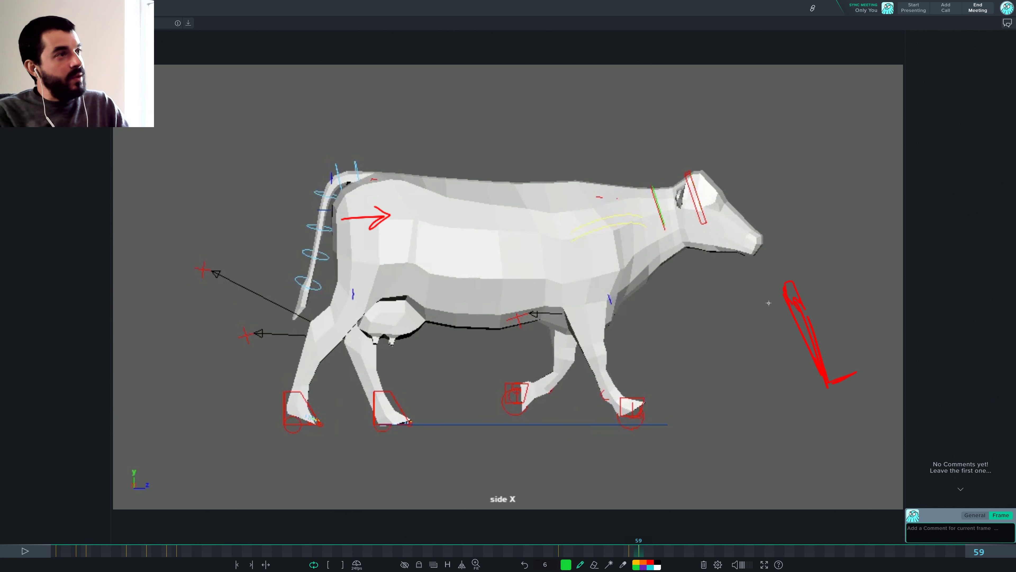
pyautogui.moveTo(778, 286)
pyautogui.mouseDown()
pyautogui.moveTo(760, 316)
pyautogui.moveTo(785, 293)
pyautogui.moveTo(778, 283)
pyautogui.moveTo(769, 324)
pyautogui.moveTo(729, 370)
pyautogui.moveTo(759, 387)
pyautogui.mouseUp()
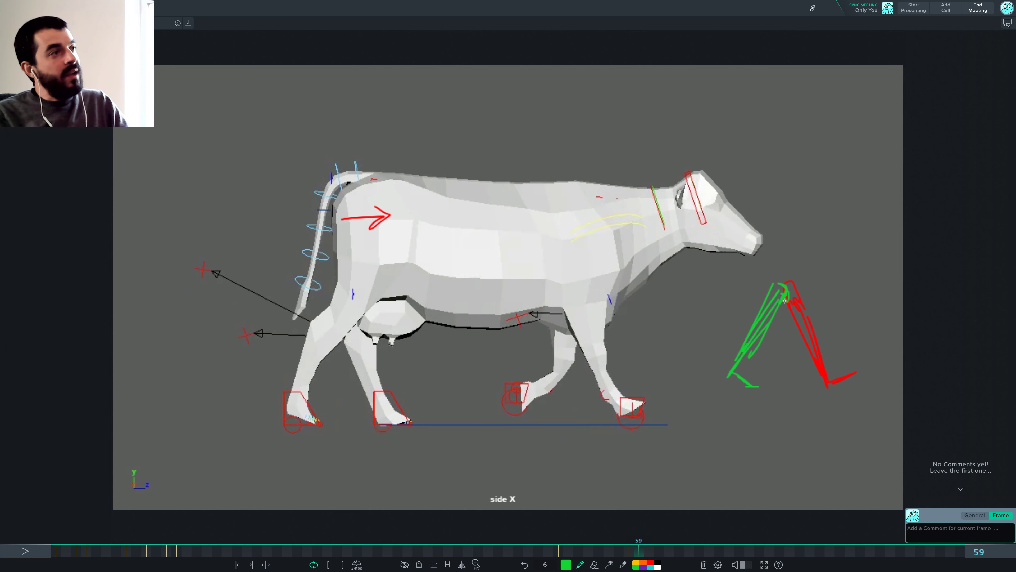
pyautogui.click(650, 562)
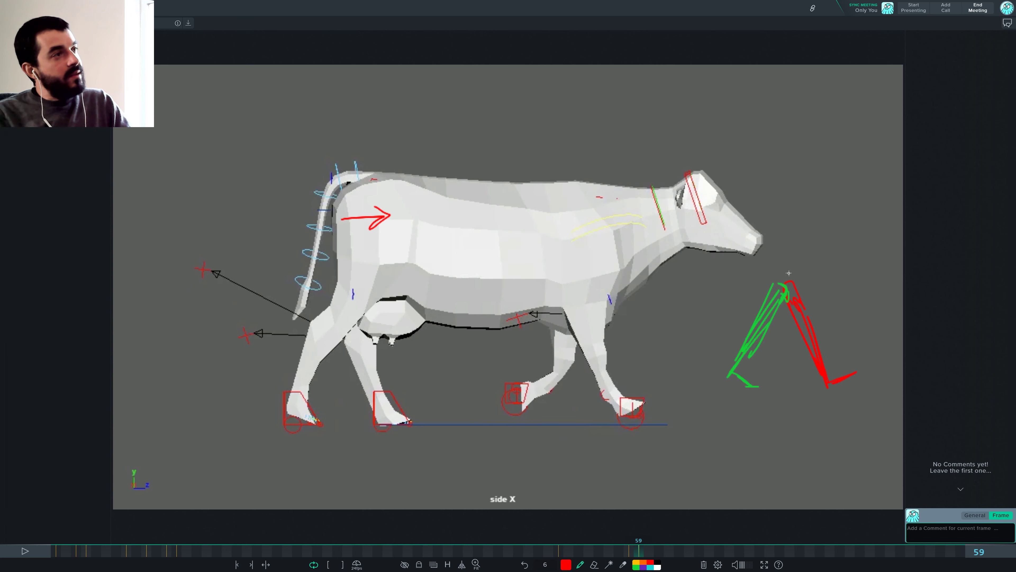
pyautogui.moveTo(788, 273)
pyautogui.mouseDown()
pyautogui.moveTo(780, 274)
pyautogui.moveTo(816, 274)
pyautogui.mouseUp()
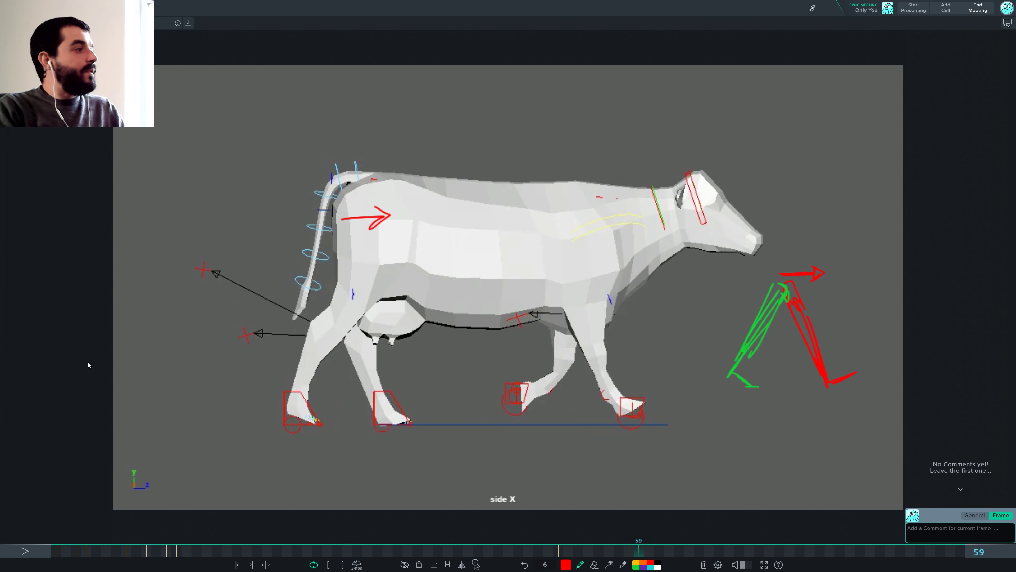
pyautogui.press('space')
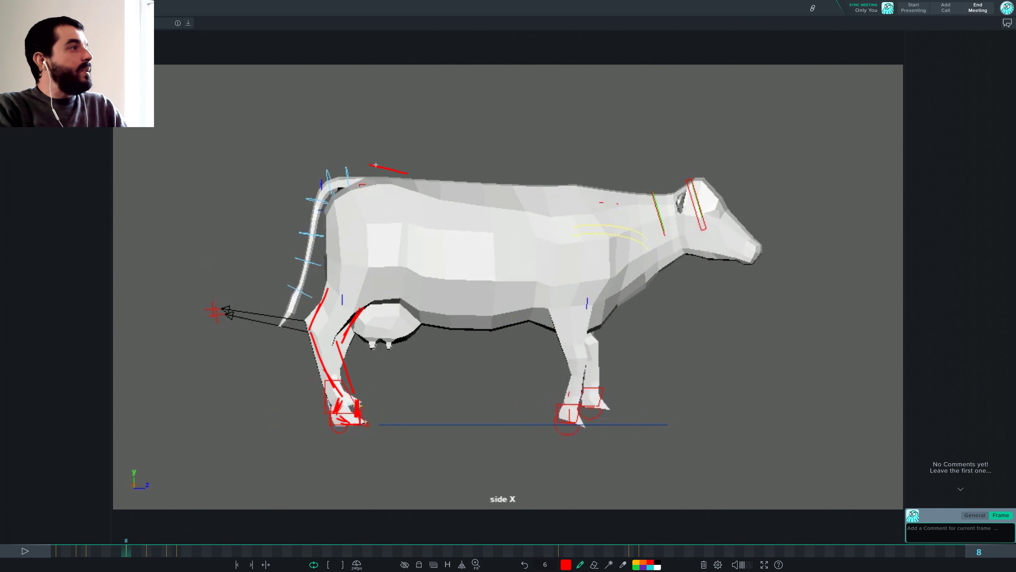
# On frame 8, draw a red line over the rump and back plus an upward hindquarter arrow
pyautogui.moveTo(375, 164)
pyautogui.mouseDown()
pyautogui.moveTo(342, 166)
pyautogui.moveTo(326, 216)
pyautogui.mouseUp()
pyautogui.moveTo(401, 169); pyautogui.dragTo(452, 187)
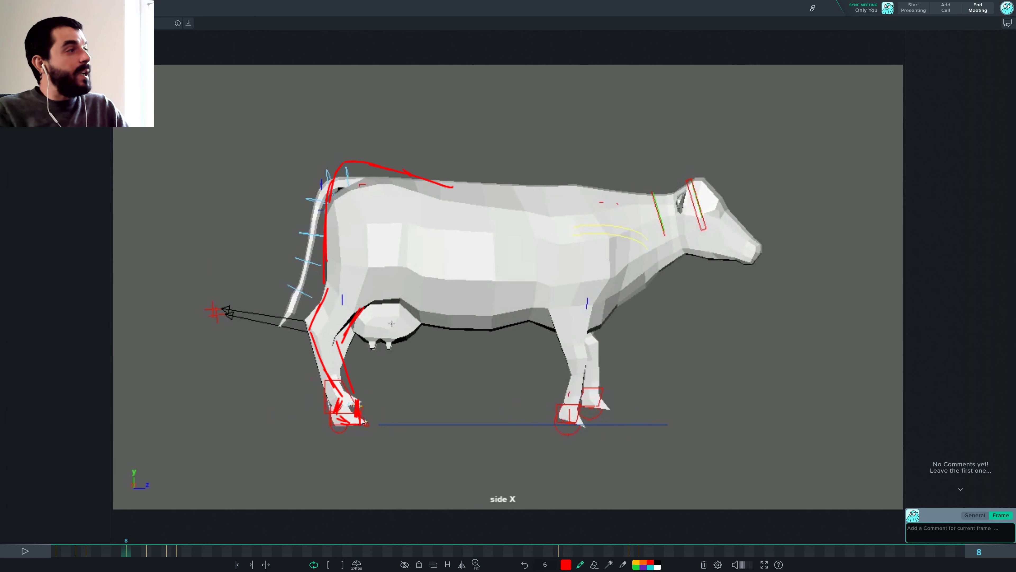
pyautogui.moveTo(358, 283)
pyautogui.mouseDown()
pyautogui.moveTo(348, 213)
pyautogui.moveTo(376, 227)
pyautogui.moveTo(345, 227)
pyautogui.mouseUp()
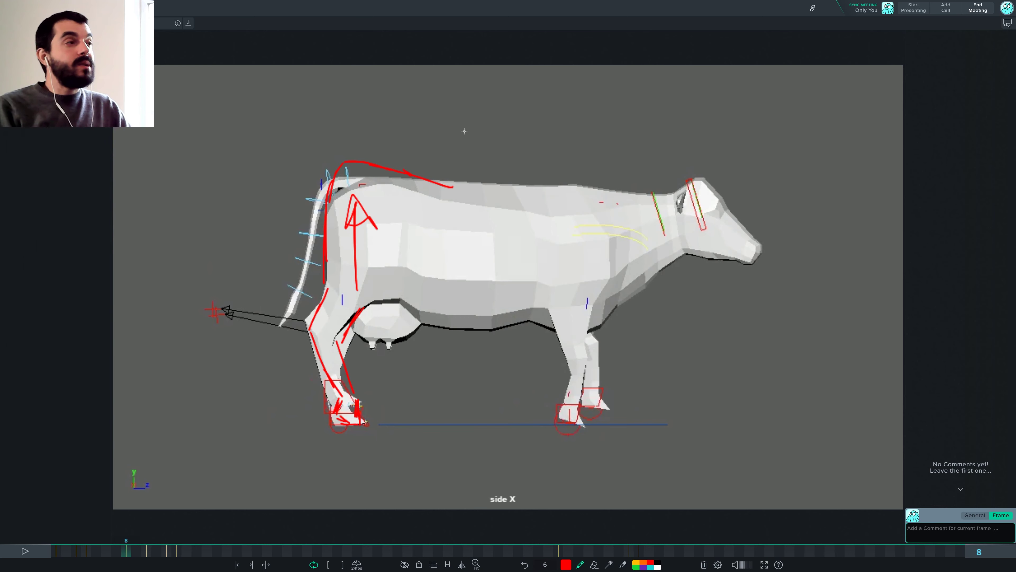
# Undo a stray stroke, then draw red corrections along both front legs on frame 15
pyautogui.press('Right')
pyautogui.press('Right')
pyautogui.press('Right')
pyautogui.press('Right')
pyautogui.press('Right')
pyautogui.moveTo(565, 280)
pyautogui.mouseDown()
pyautogui.moveTo(659, 380)
pyautogui.moveTo(504, 440)
pyautogui.mouseUp()
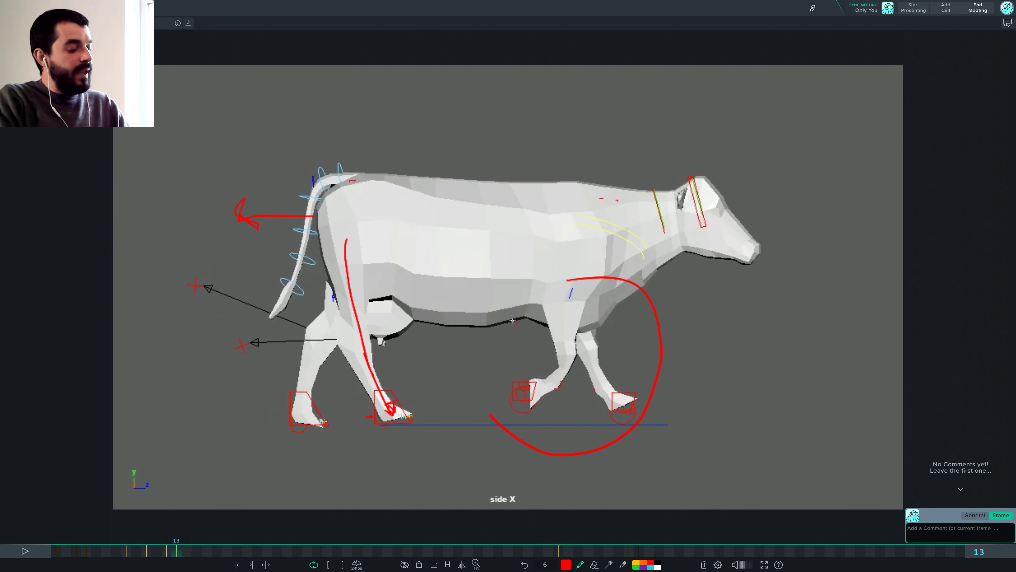
pyautogui.hotkey('ctrl', 'z')
pyautogui.press('Left')
pyautogui.press('Left')
pyautogui.press('Left')
pyautogui.press('Right')
pyautogui.press('Right')
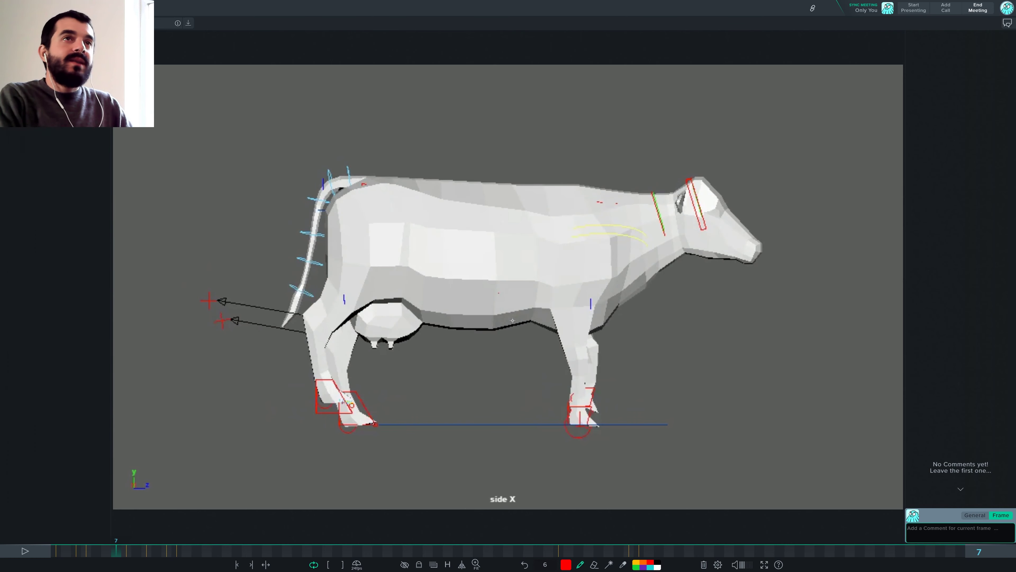
pyautogui.press('Left')
pyautogui.press('Left')
pyautogui.press('Right')
pyautogui.press('Right')
pyautogui.press('Right')
pyautogui.press('Right')
pyautogui.press('Right')
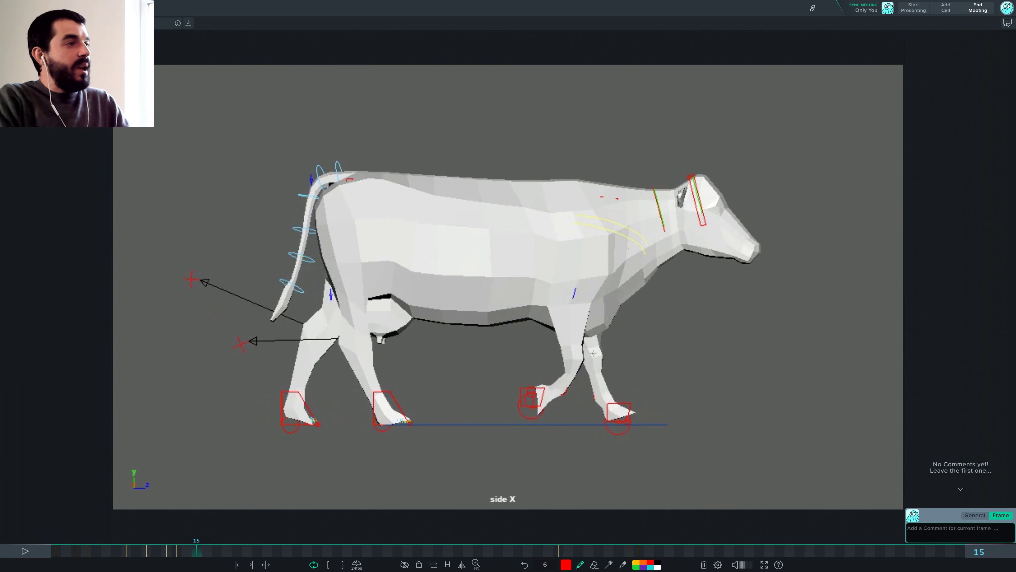
pyautogui.moveTo(585, 330)
pyautogui.mouseDown()
pyautogui.moveTo(614, 428)
pyautogui.moveTo(641, 419)
pyautogui.moveTo(619, 416)
pyautogui.mouseUp()
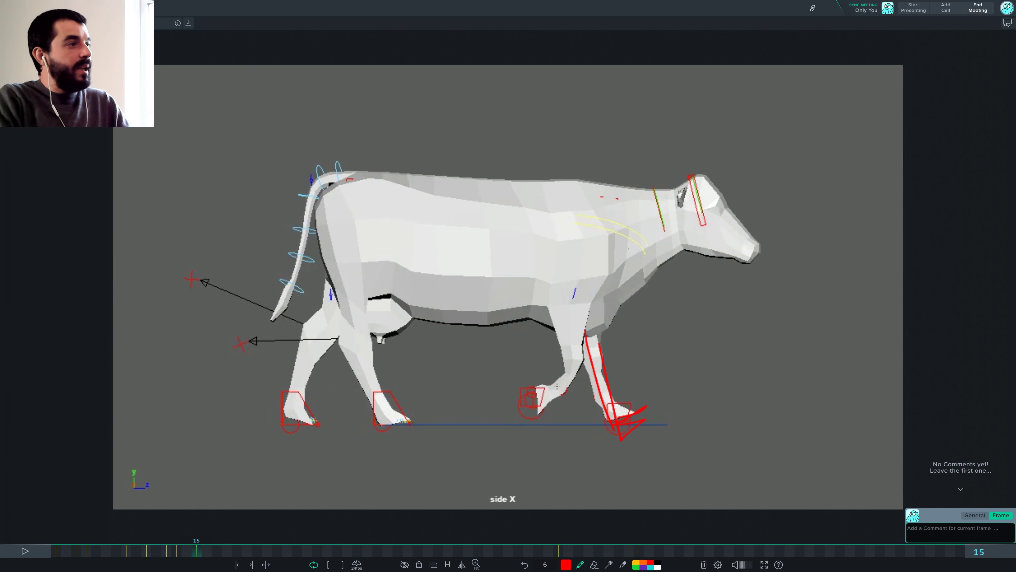
pyautogui.moveTo(578, 358)
pyautogui.mouseDown()
pyautogui.moveTo(542, 417)
pyautogui.moveTo(538, 410)
pyautogui.moveTo(547, 426)
pyautogui.moveTo(567, 364)
pyautogui.mouseUp()
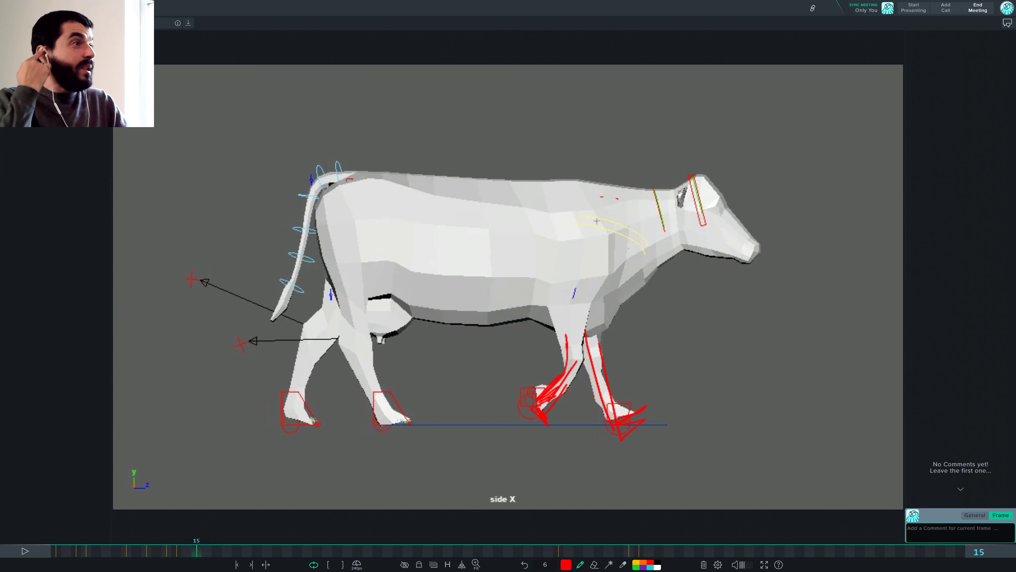
# Add a red shoulder arc, a neck stroke and a forward arrow, then box the cow's head
pyautogui.moveTo(601, 273)
pyautogui.mouseDown()
pyautogui.moveTo(561, 202)
pyautogui.moveTo(548, 242)
pyautogui.moveTo(572, 203)
pyautogui.moveTo(599, 271)
pyautogui.moveTo(558, 283)
pyautogui.moveTo(587, 190)
pyautogui.moveTo(565, 222)
pyautogui.moveTo(582, 254)
pyautogui.moveTo(522, 252)
pyautogui.mouseUp()
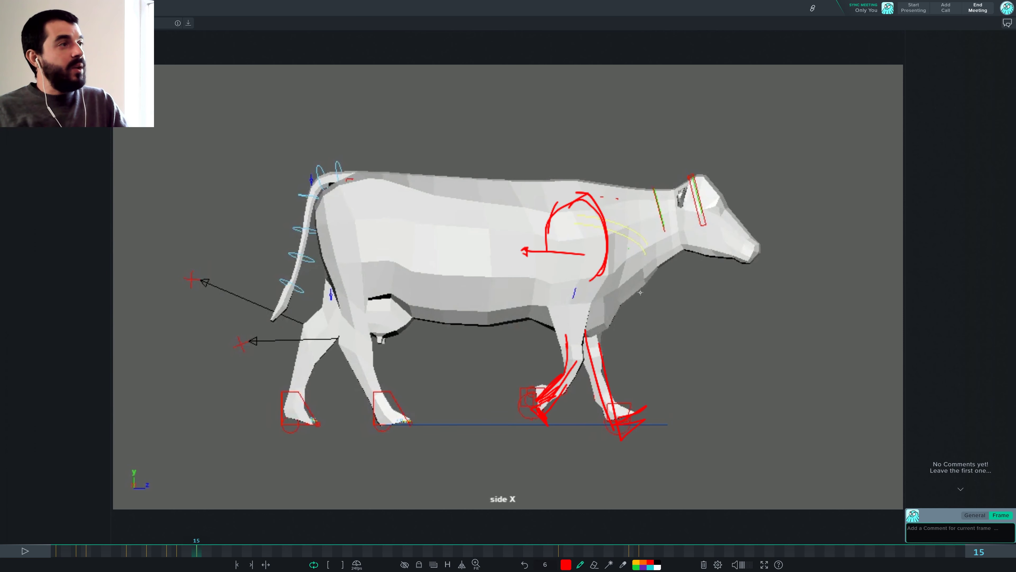
pyautogui.moveTo(644, 285); pyautogui.dragTo(635, 303)
pyautogui.moveTo(611, 341)
pyautogui.mouseDown()
pyautogui.moveTo(671, 352)
pyautogui.moveTo(672, 328)
pyautogui.mouseUp()
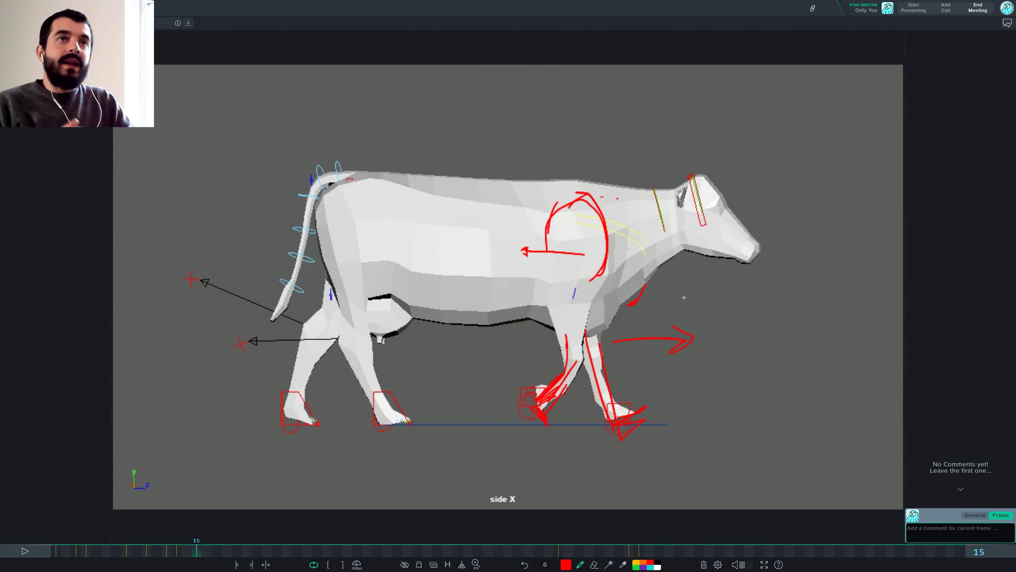
pyautogui.moveTo(640, 289)
pyautogui.mouseDown()
pyautogui.moveTo(612, 154)
pyautogui.moveTo(796, 311)
pyautogui.moveTo(622, 317)
pyautogui.mouseUp()
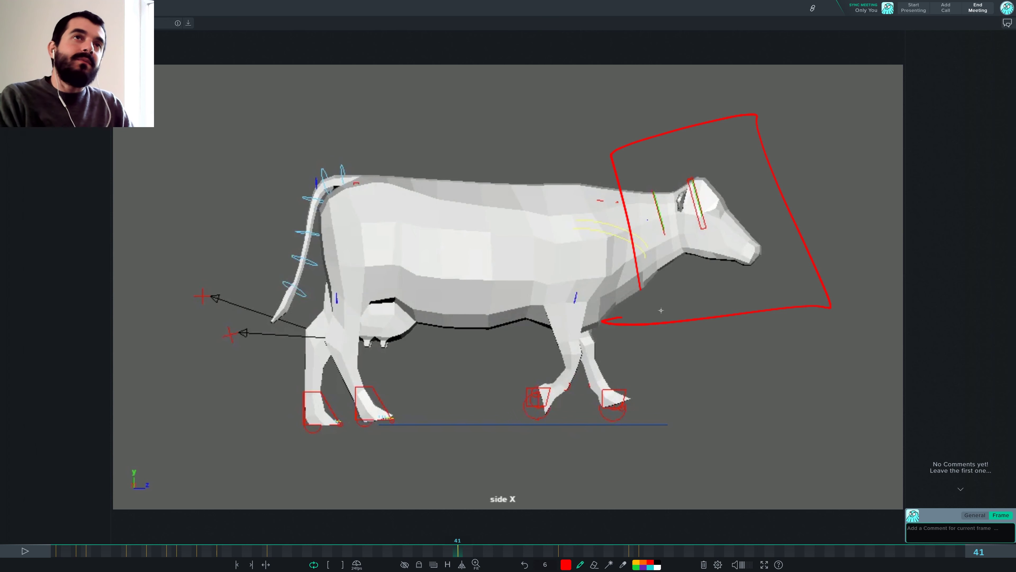
# Outline the cow's hindquarters and mid-body in red on frame 41, then jump to frame 3
pyautogui.moveTo(413, 140)
pyautogui.mouseDown()
pyautogui.moveTo(397, 425)
pyautogui.moveTo(245, 312)
pyautogui.moveTo(244, 265)
pyautogui.mouseUp()
pyautogui.moveTo(249, 196); pyautogui.dragTo(377, 184)
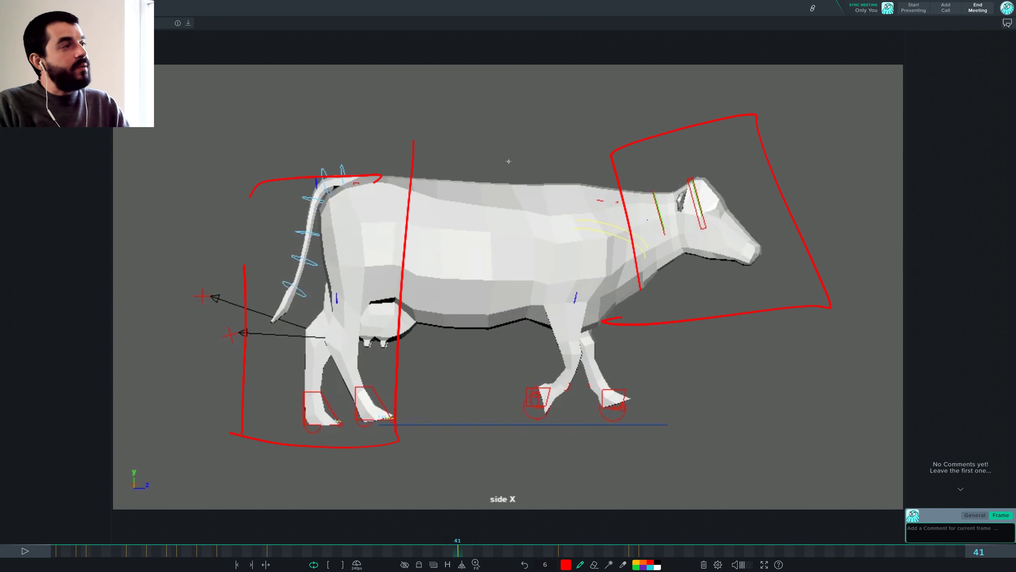
pyautogui.moveTo(522, 171)
pyautogui.mouseDown()
pyautogui.moveTo(514, 277)
pyautogui.moveTo(646, 435)
pyautogui.moveTo(523, 199)
pyautogui.moveTo(506, 203)
pyautogui.mouseUp()
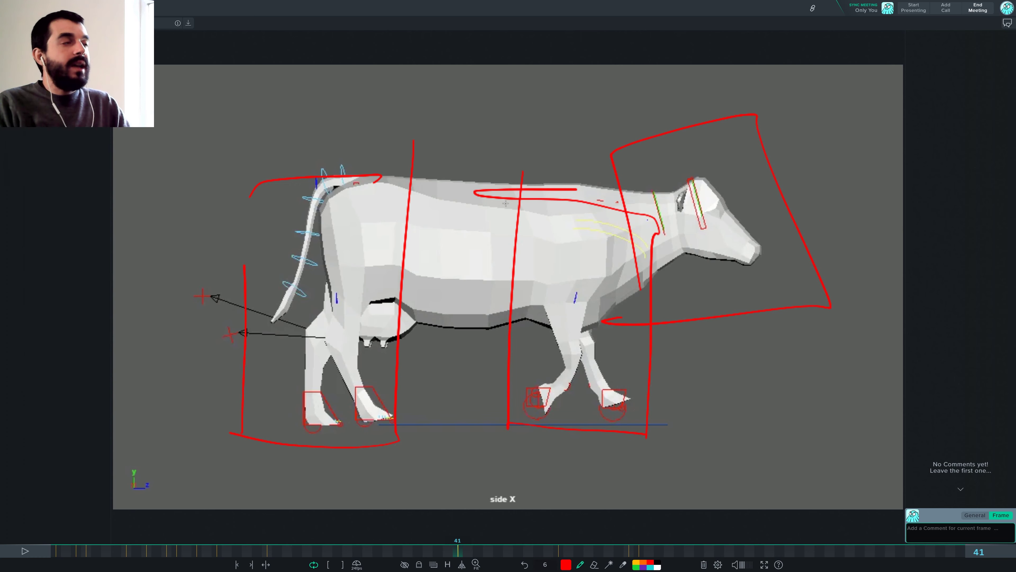
pyautogui.press('Home')
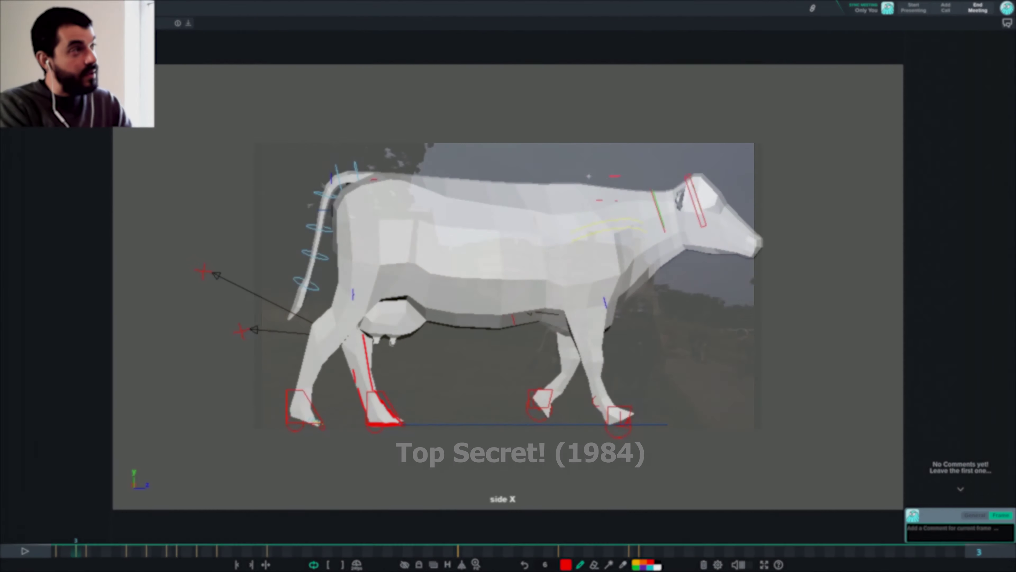
# Draw red freehand boxes over the cow's shoulders and hindquarters on frame 3
pyautogui.moveTo(620, 175)
pyautogui.mouseDown()
pyautogui.moveTo(562, 326)
pyautogui.moveTo(630, 178)
pyautogui.moveTo(610, 154)
pyautogui.mouseUp()
pyautogui.moveTo(411, 159)
pyautogui.mouseDown()
pyautogui.moveTo(344, 295)
pyautogui.moveTo(416, 157)
pyautogui.moveTo(340, 167)
pyautogui.mouseUp()
# Trace red lines down the hind legs and both front legs
pyautogui.moveTo(356, 289)
pyautogui.mouseDown()
pyautogui.moveTo(379, 390)
pyautogui.moveTo(302, 417)
pyautogui.mouseUp()
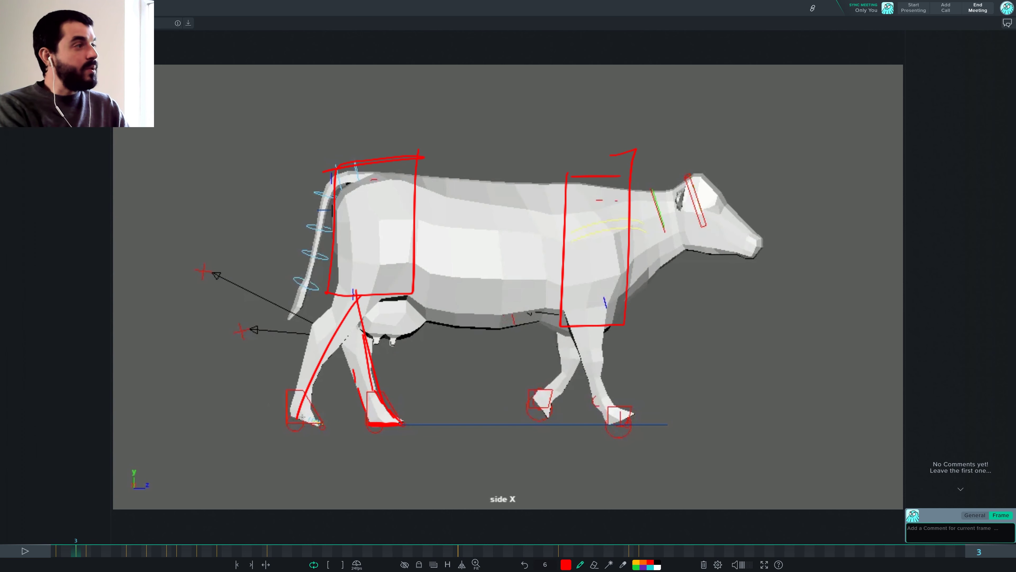
pyautogui.moveTo(587, 293); pyautogui.dragTo(618, 439)
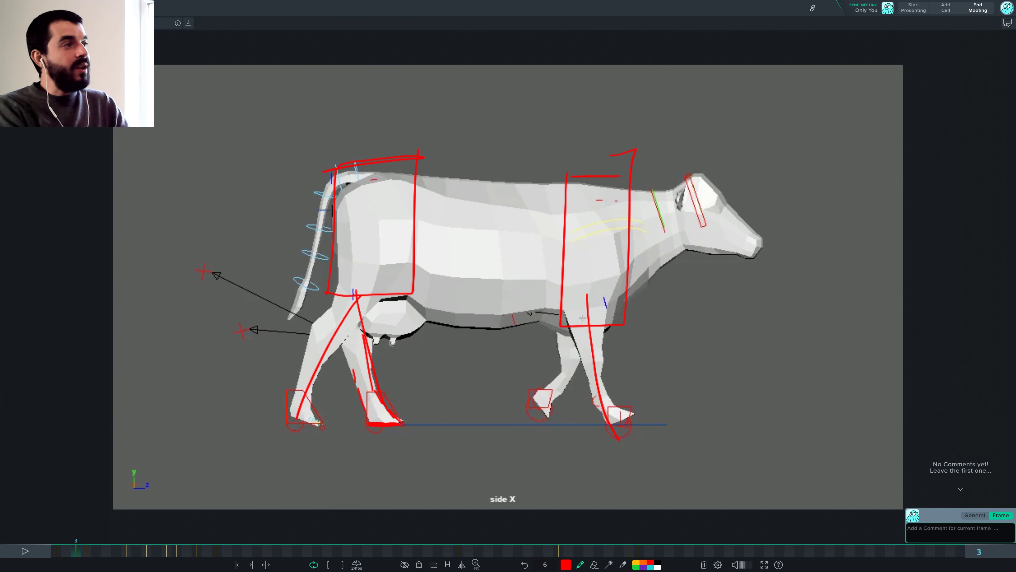
pyautogui.moveTo(583, 317); pyautogui.dragTo(543, 420)
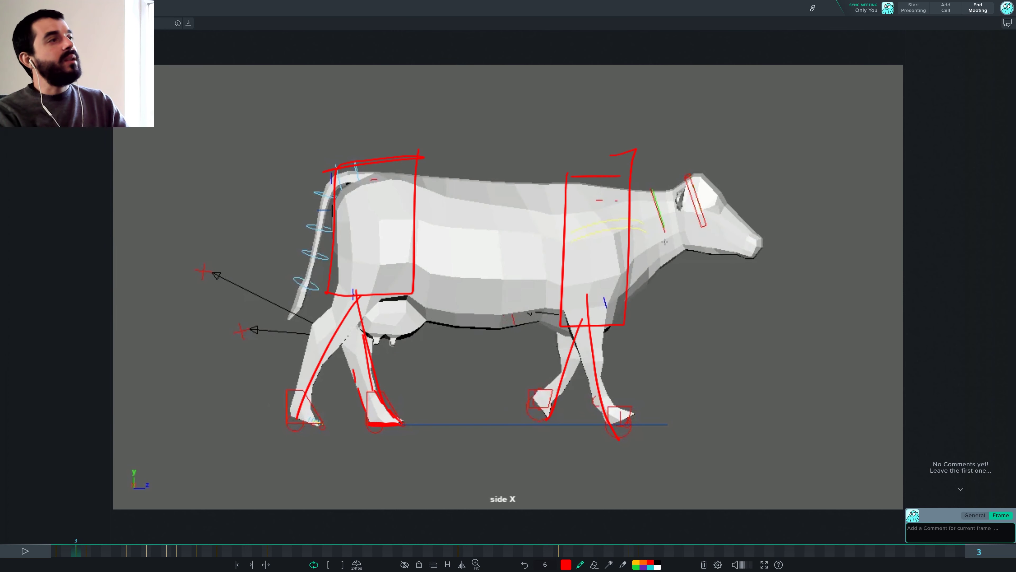
# Circle the head and neck, loop the whole cow, and draw a vertical line through the shoulders
pyautogui.moveTo(665, 242); pyautogui.dragTo(662, 267)
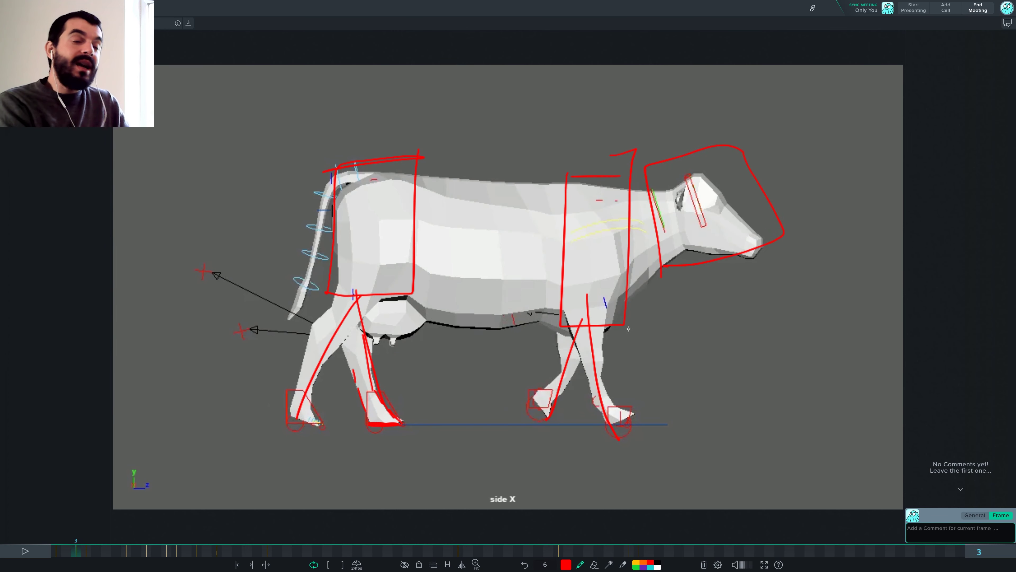
pyautogui.moveTo(633, 149)
pyautogui.mouseDown()
pyautogui.moveTo(239, 168)
pyautogui.moveTo(252, 468)
pyautogui.moveTo(564, 451)
pyautogui.mouseUp()
pyautogui.moveTo(634, 453); pyautogui.dragTo(623, 67)
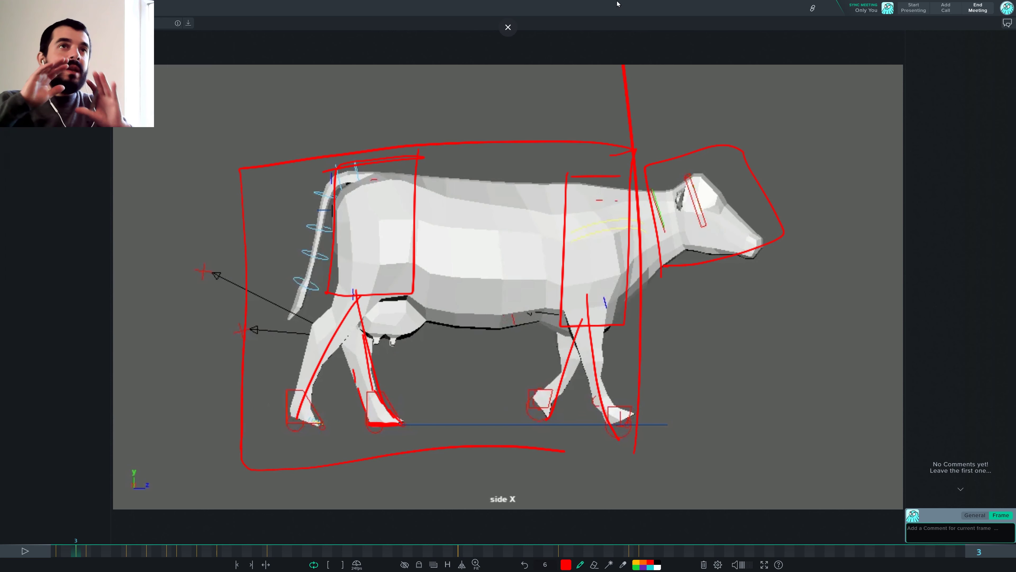